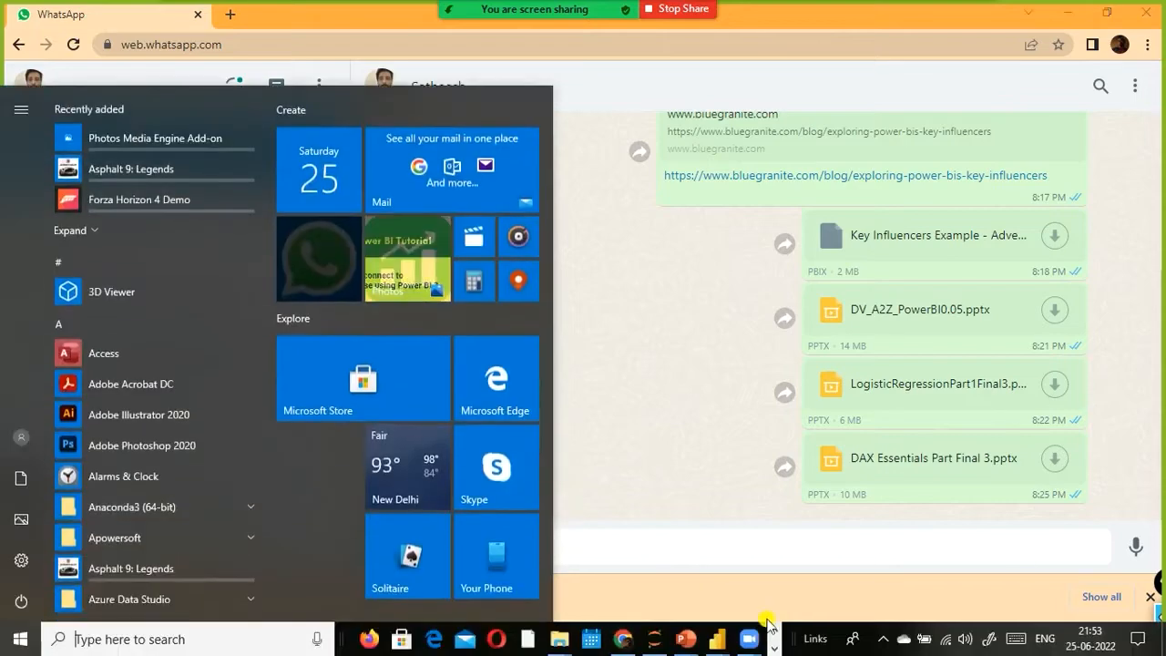
- Switch to File Explorer's dat1 folder and look through its files beginning with F and the ones listed after them
mouse_move(558, 629)
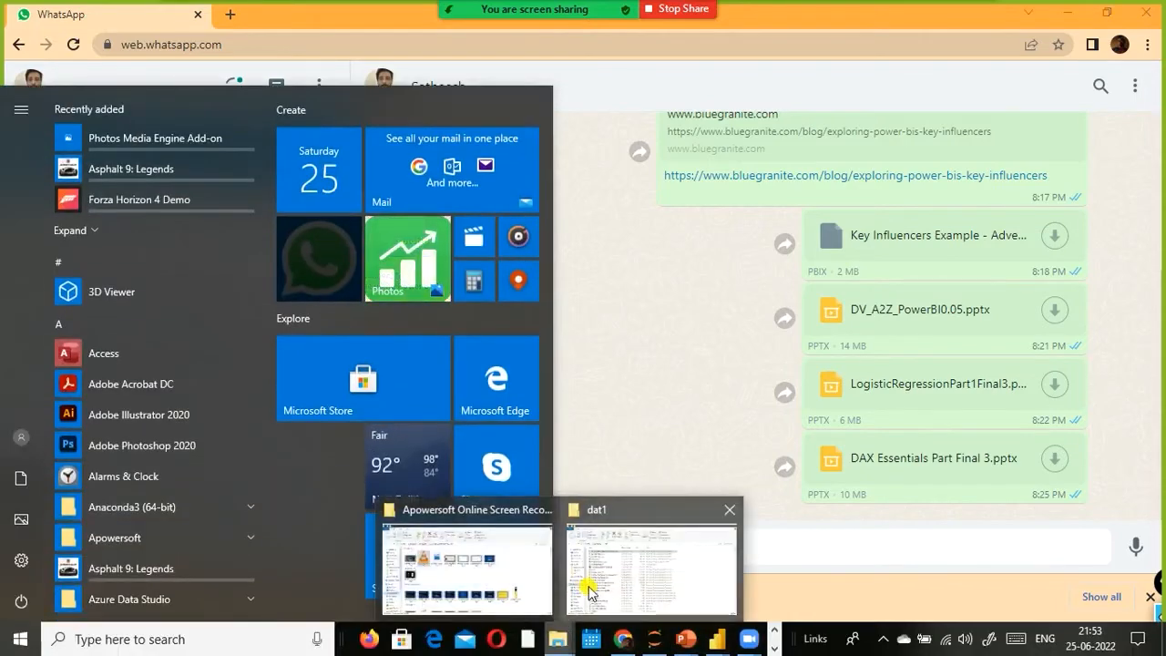
left_click(589, 592)
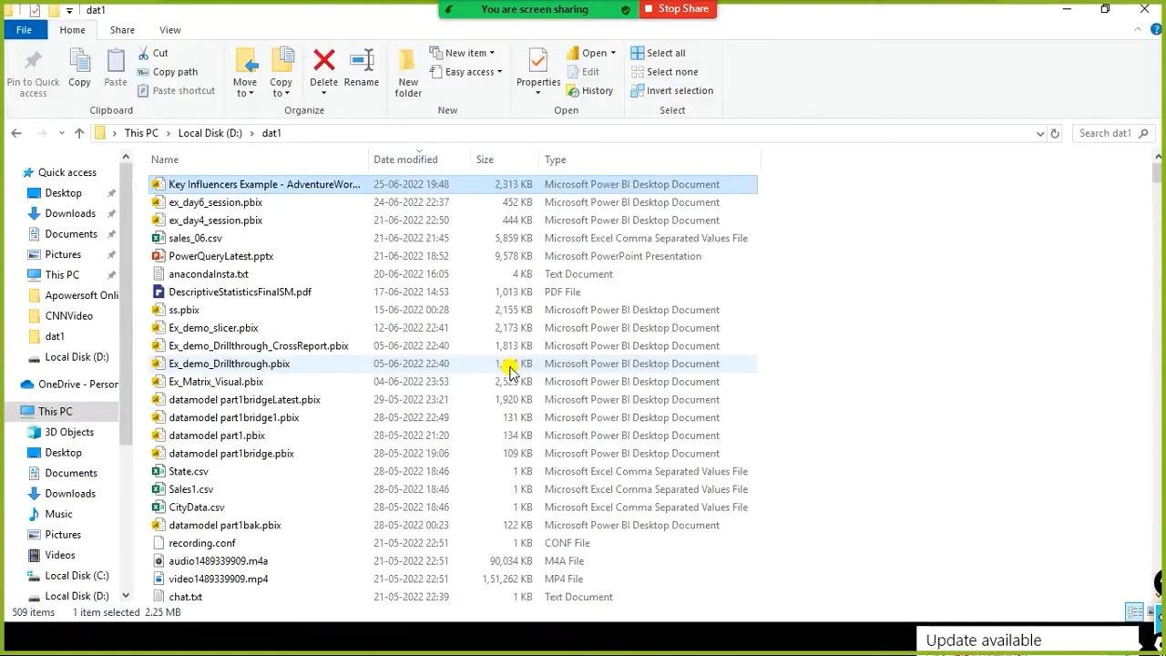
left_click(479, 370)
key("f")
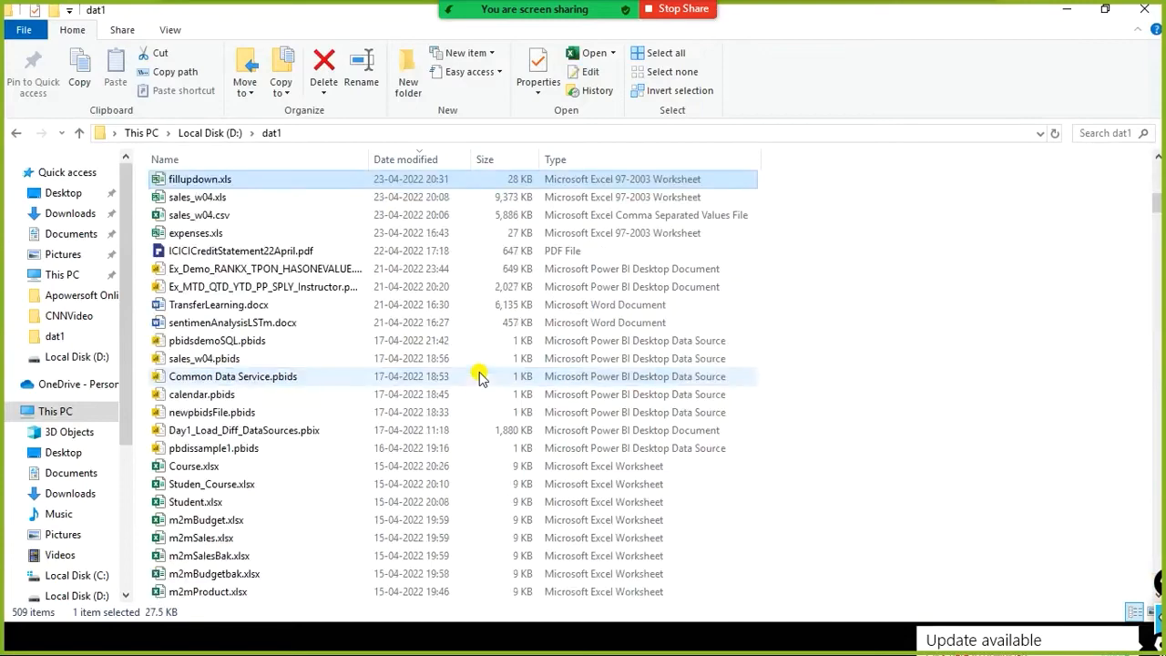
key("f")
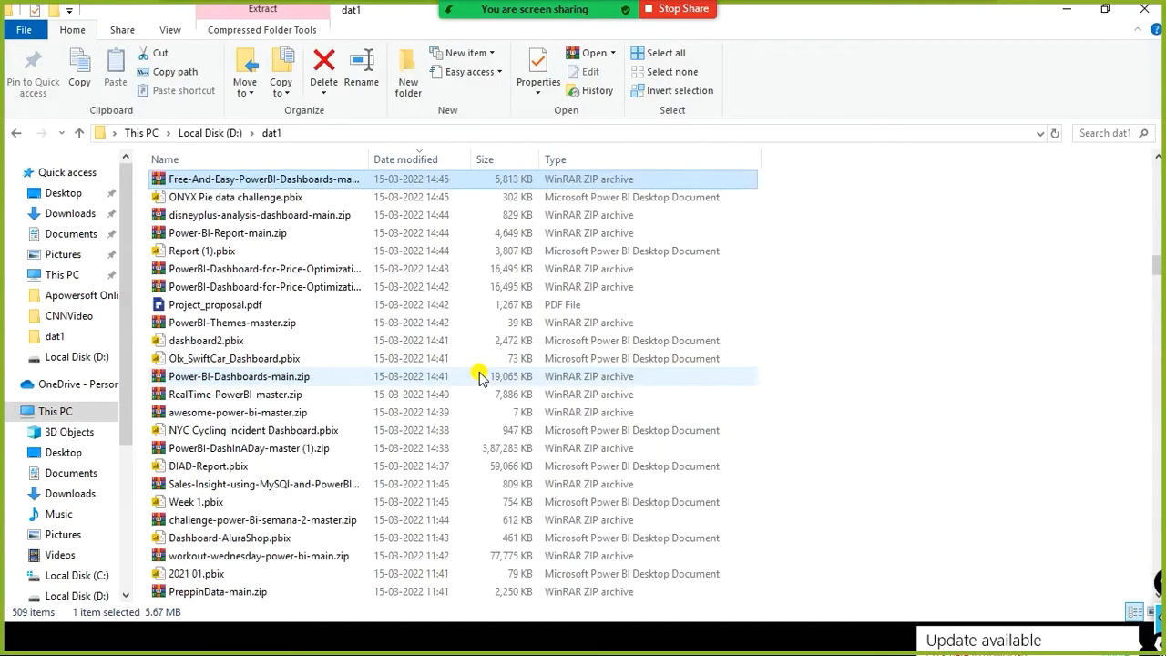
key("Down")
key("Down")
key("Down")
key("Down")
key("Down")
key("Down")
key("Down")
key("Down")
key("Down")
key("Down")
key("Down")
key("Down")
key("Down")
key("Down")
key("Down")
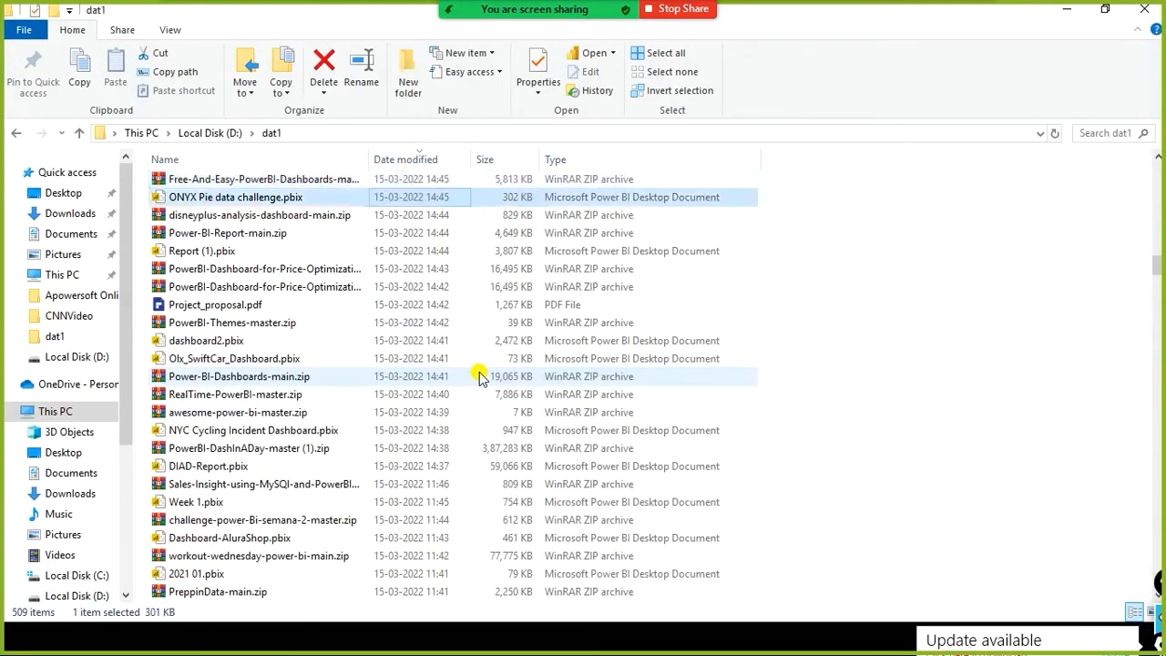
key("Up")
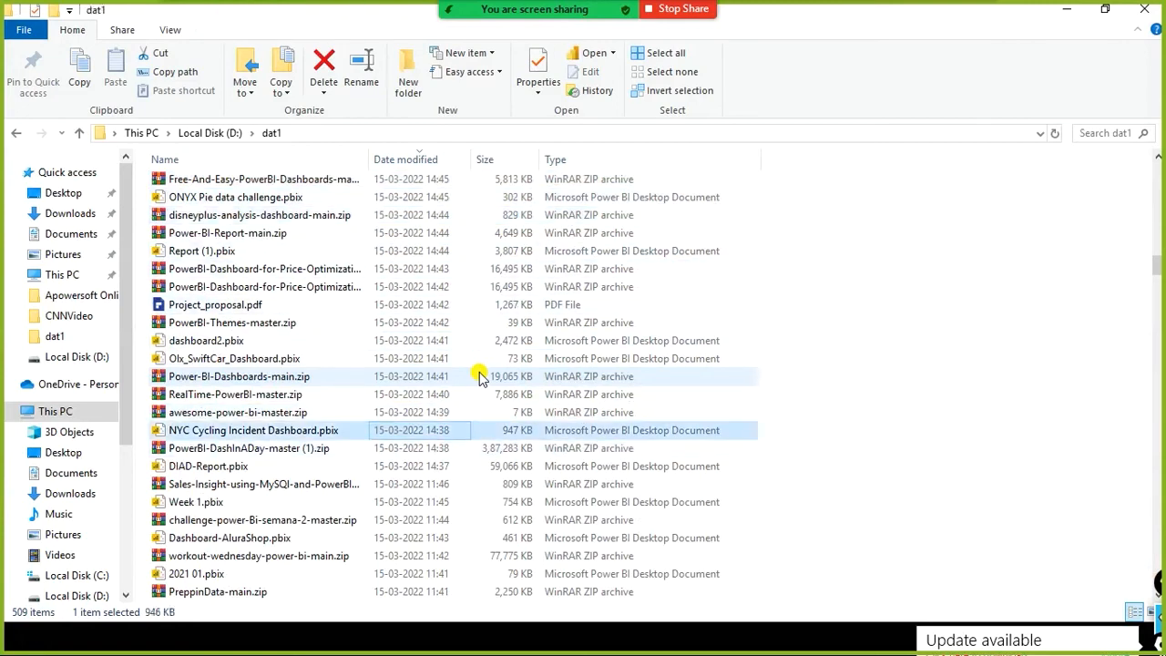
- Find Project Sample Data.xlsx among the dat1 files beginning with P and open it
key("p")
key("p")
key("p")
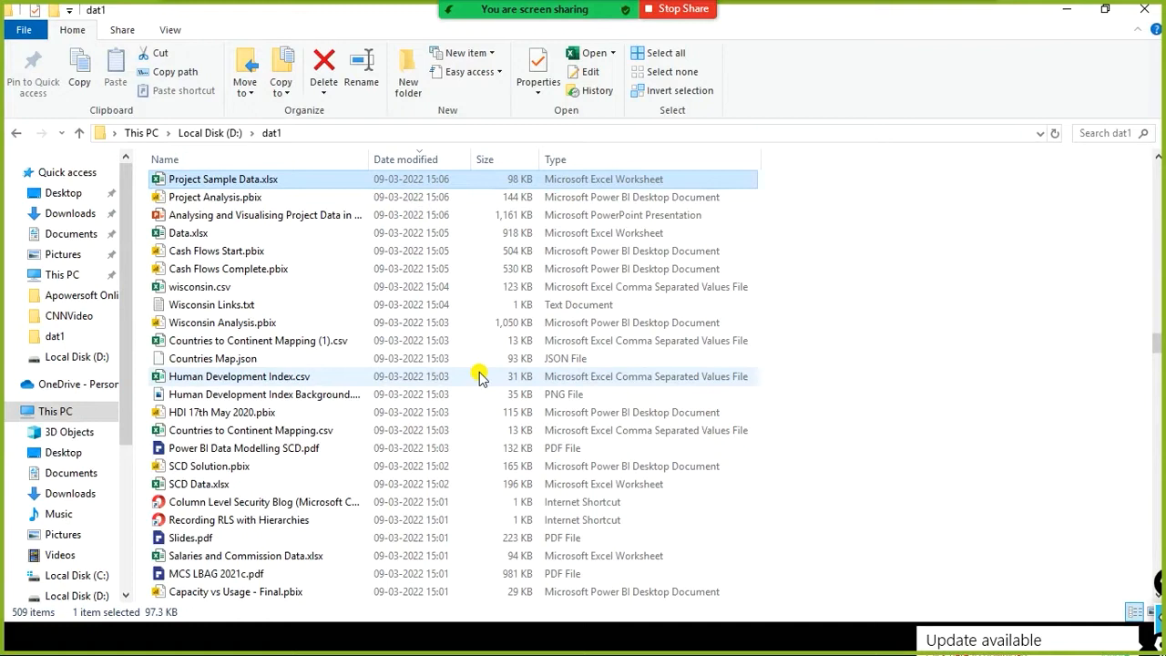
double_click(235, 182)
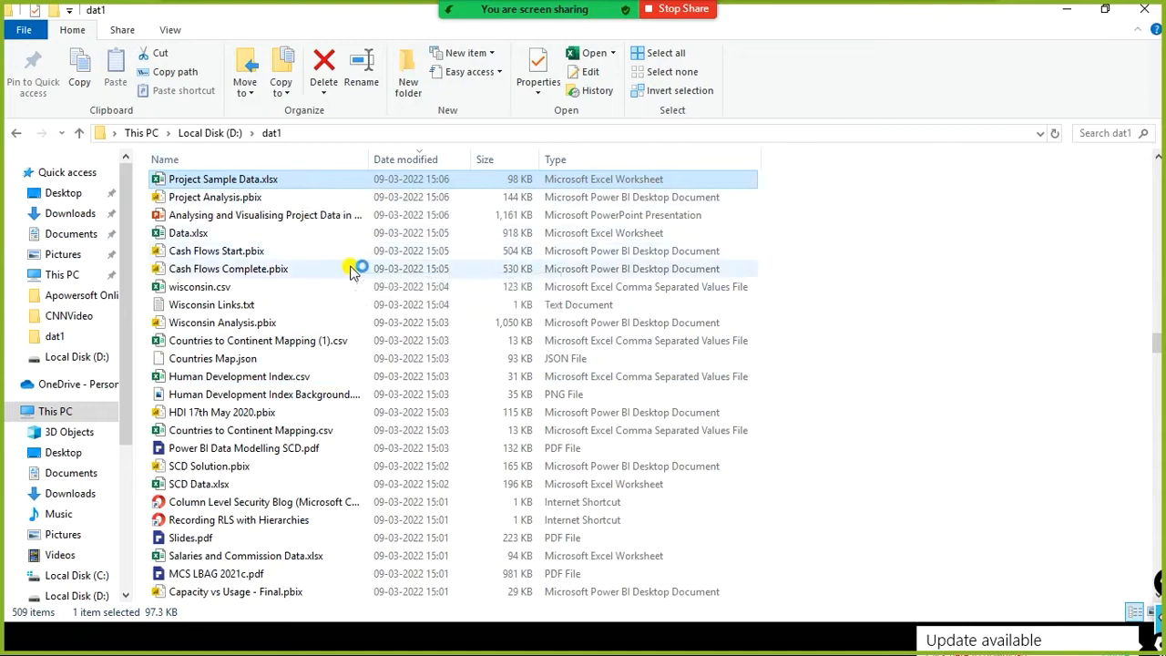
left_click(350, 324)
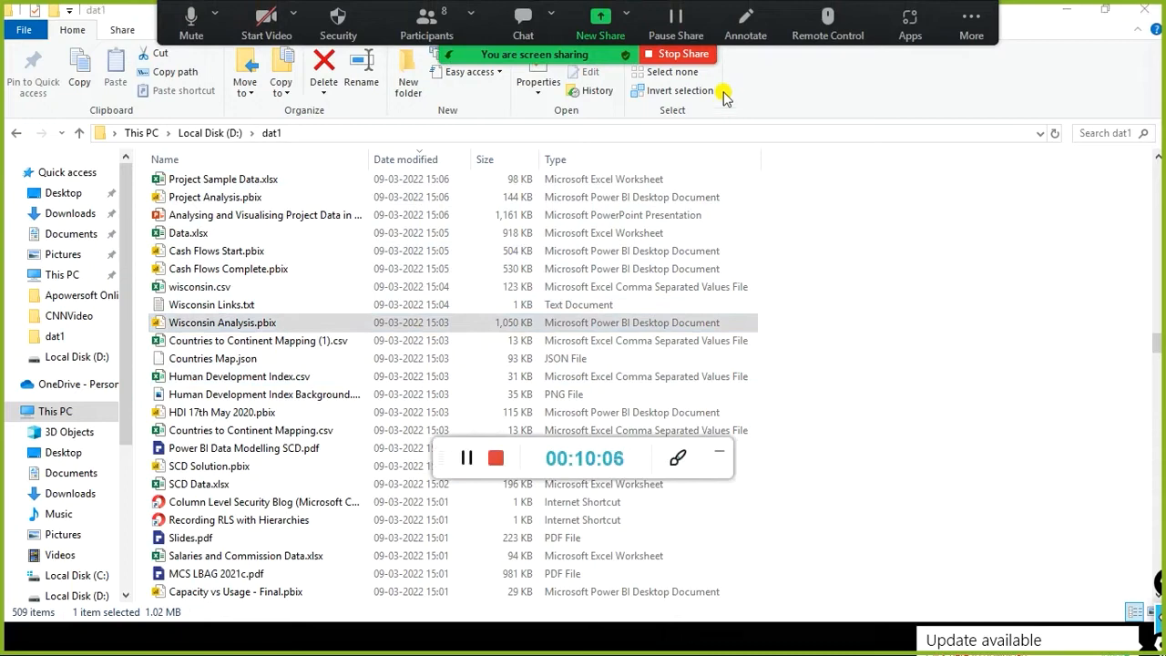
left_click(469, 459)
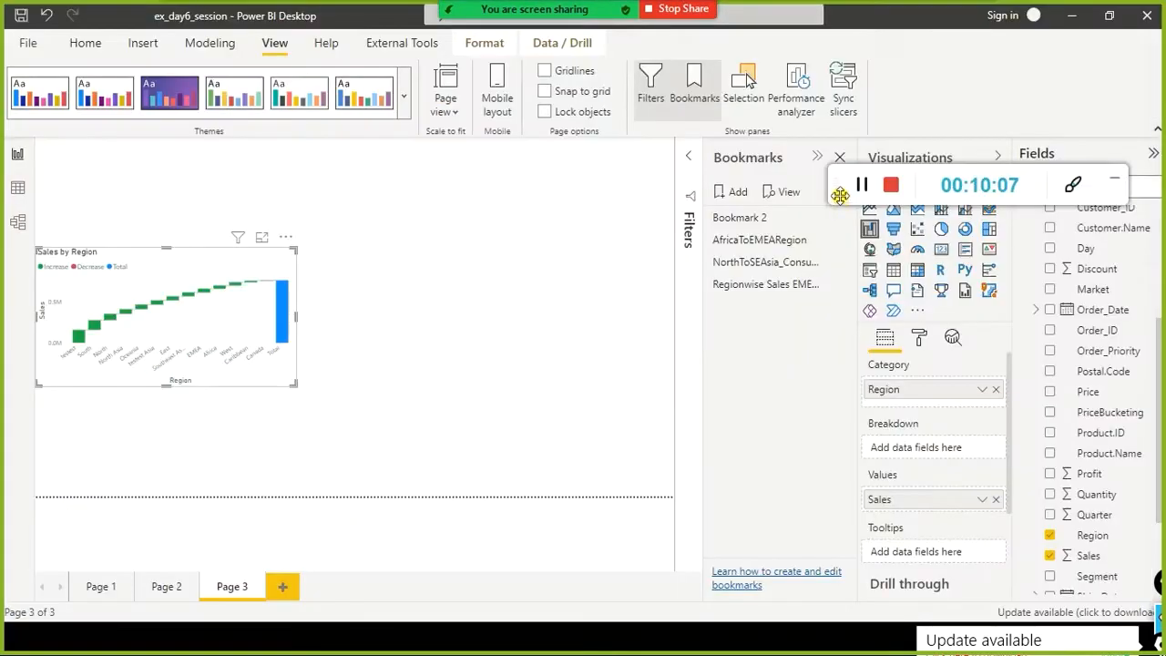
left_click_drag(839, 193, 839, 42)
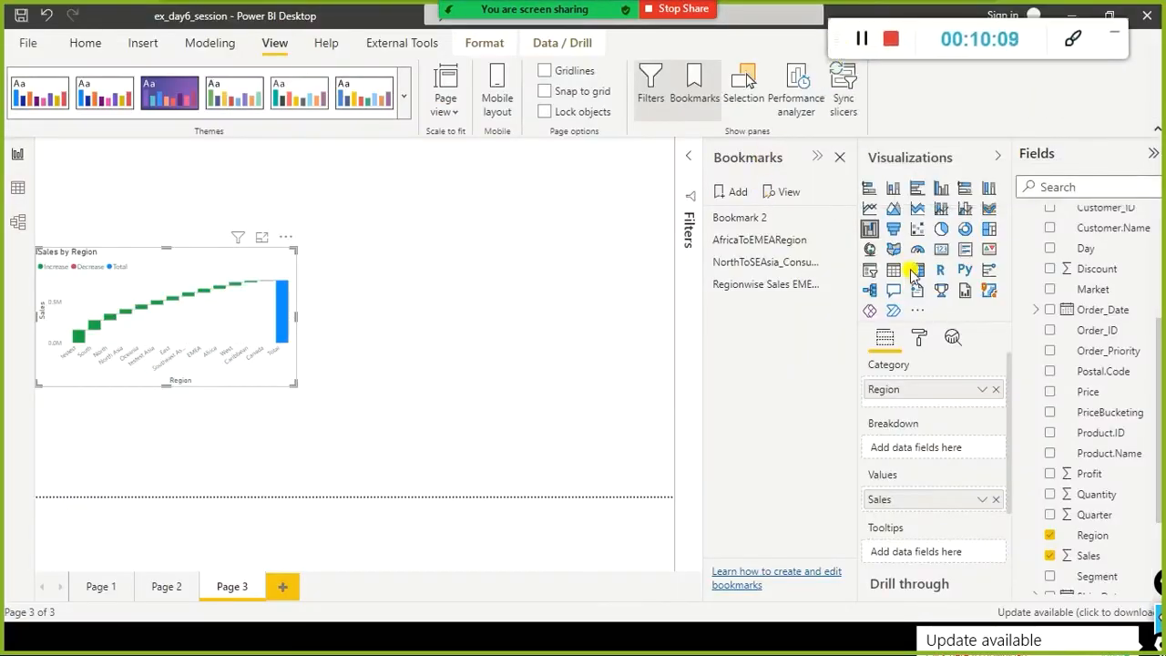
- Add an empty funnel chart to Page 3 and place it beside the Sales by Region waterfall chart
left_click(561, 296)
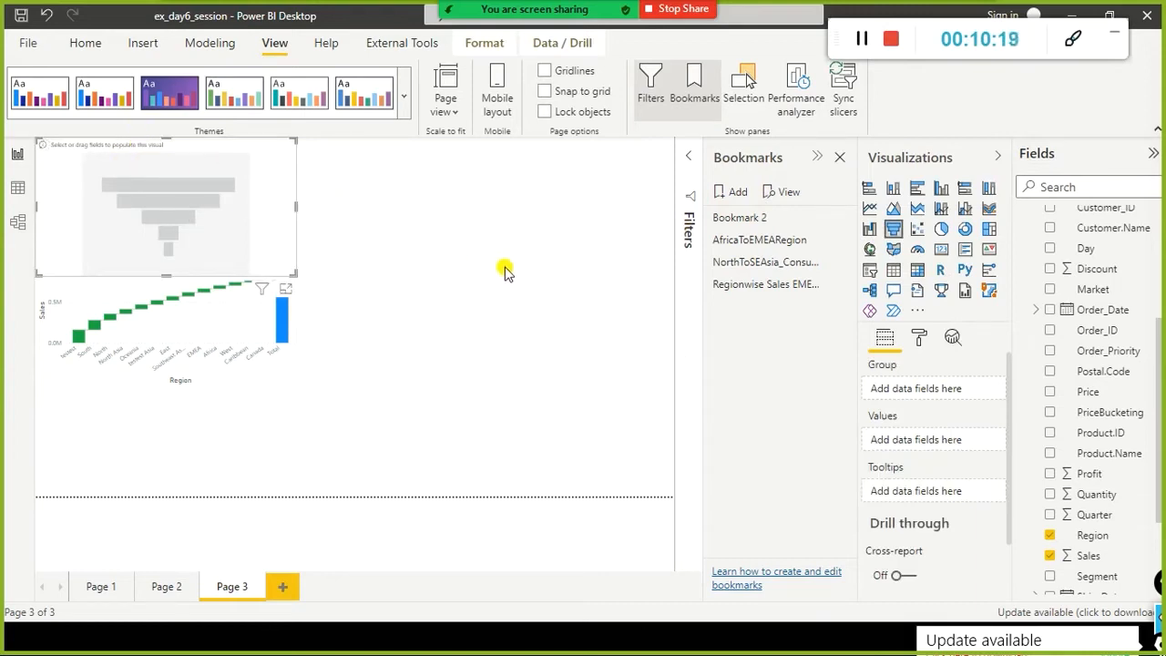
left_click_drag(123, 155, 500, 292)
left_click(304, 182)
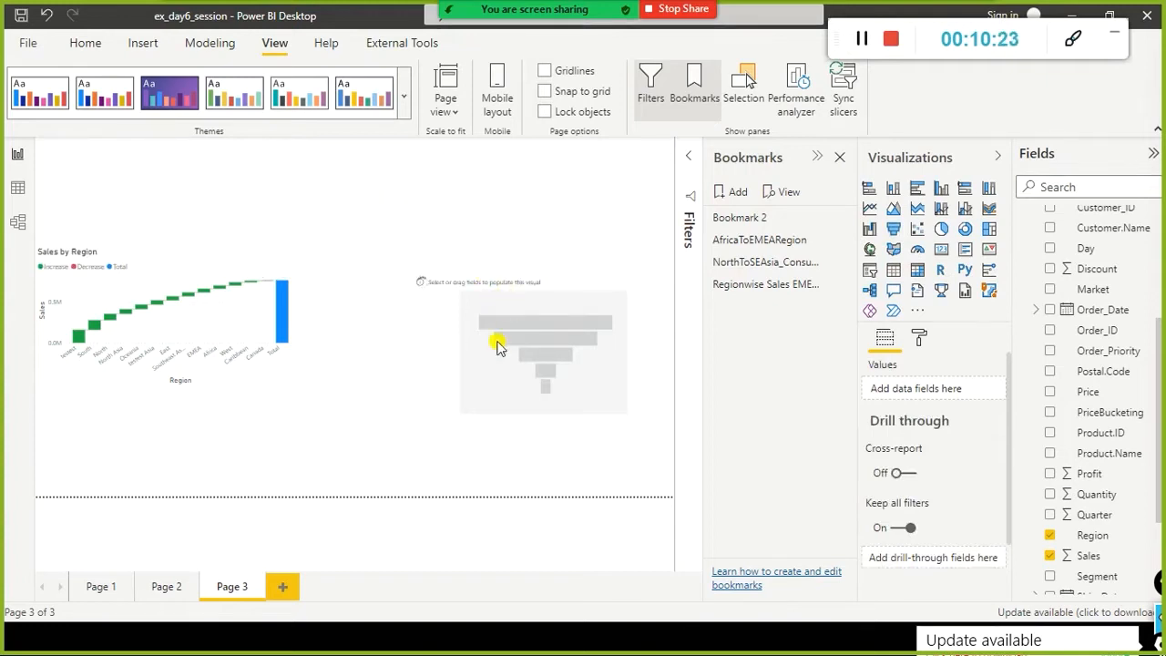
left_click_drag(500, 391, 456, 346)
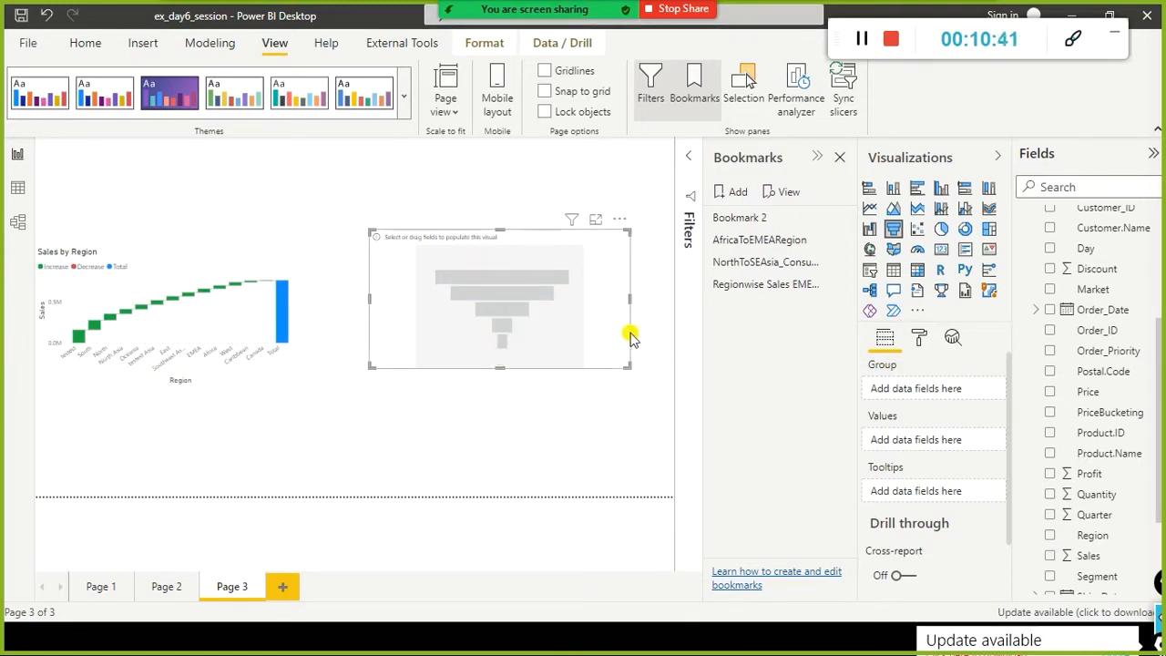
- Populate the funnel chart with Sales as its values and Category as its group from the sales_w04 table
scroll(1146, 473, "down", 2)
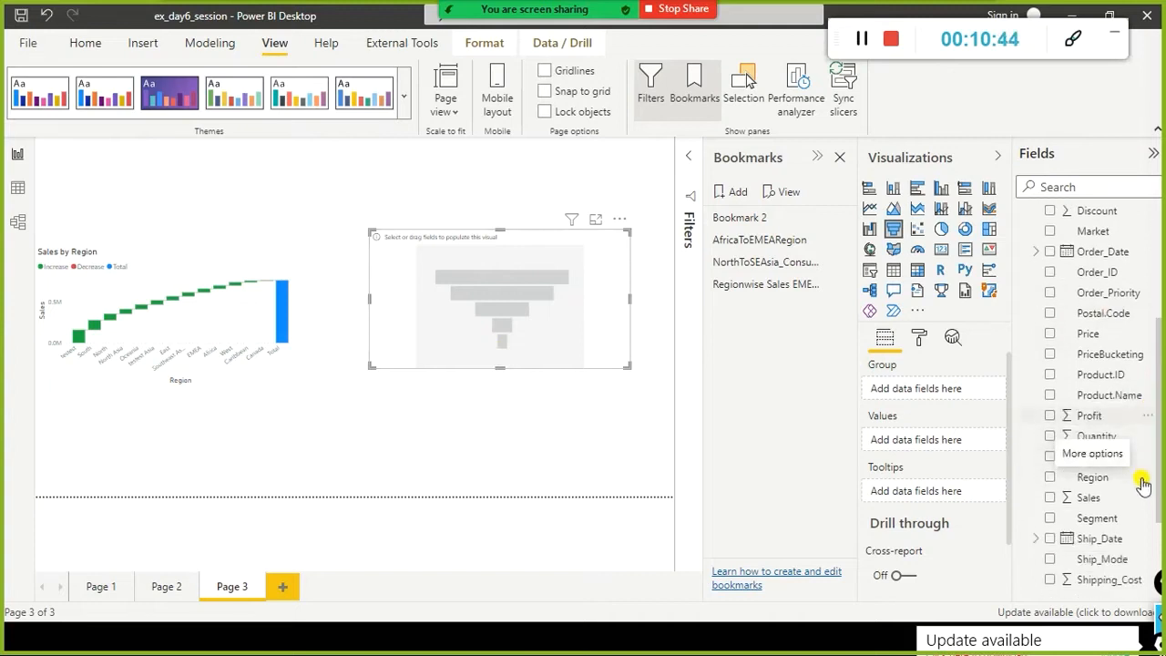
left_click_drag(1089, 497, 499, 339)
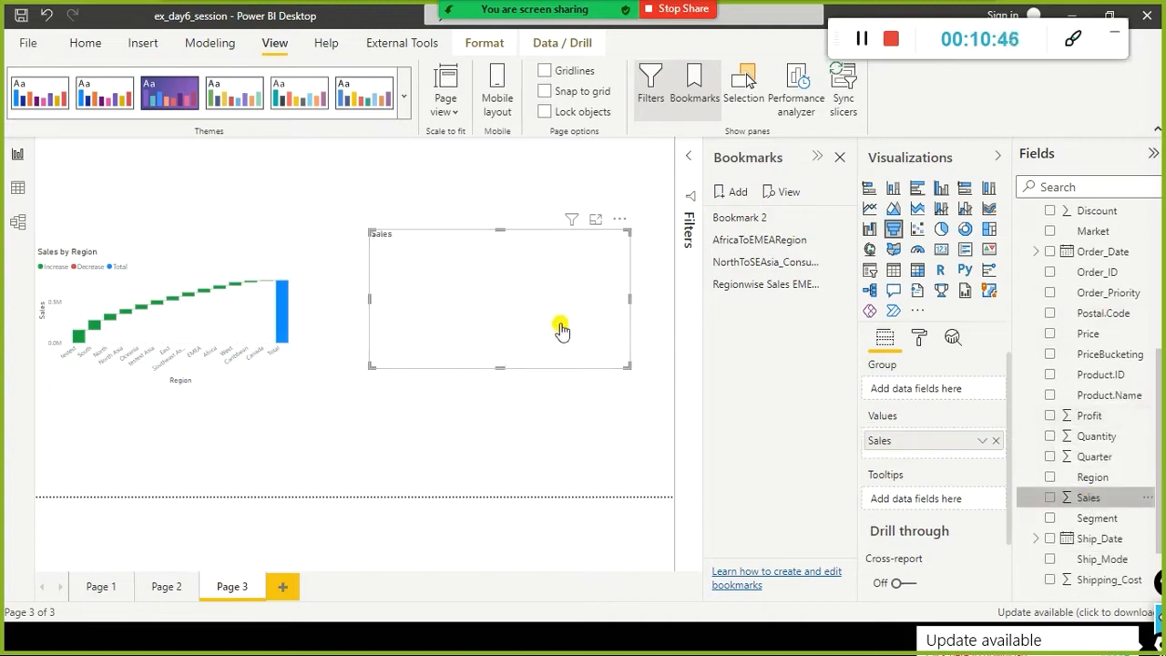
scroll(1068, 357, "up", 5)
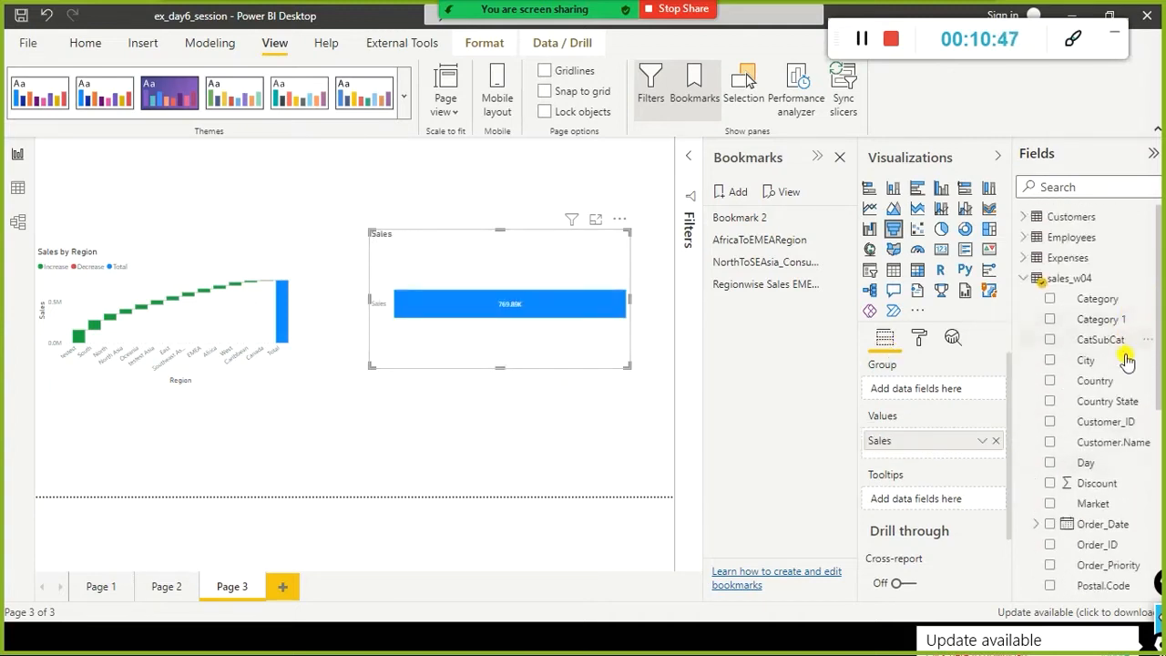
left_click_drag(1100, 304, 541, 265)
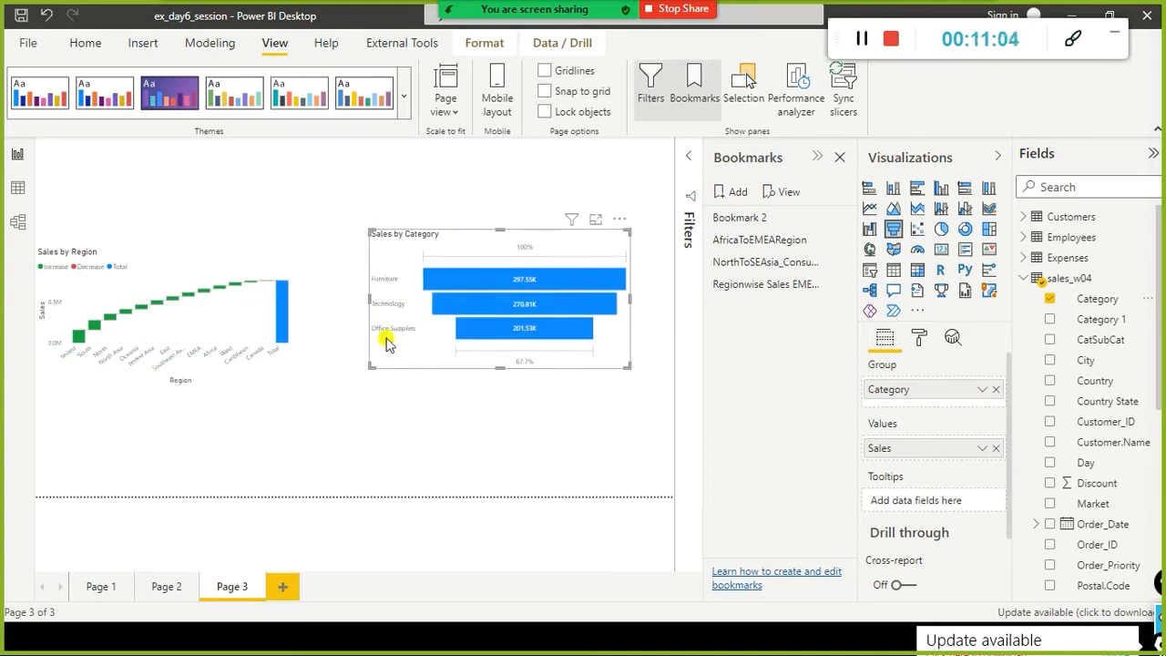
mouse_move(362, 315)
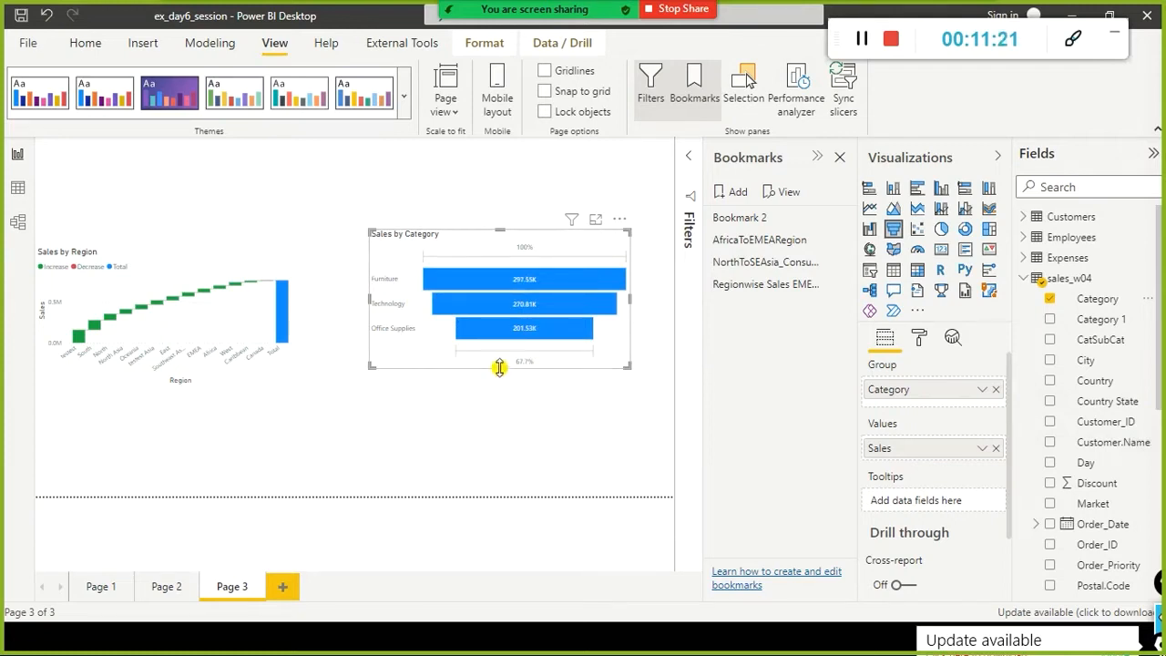
left_click_drag(502, 441, 505, 446)
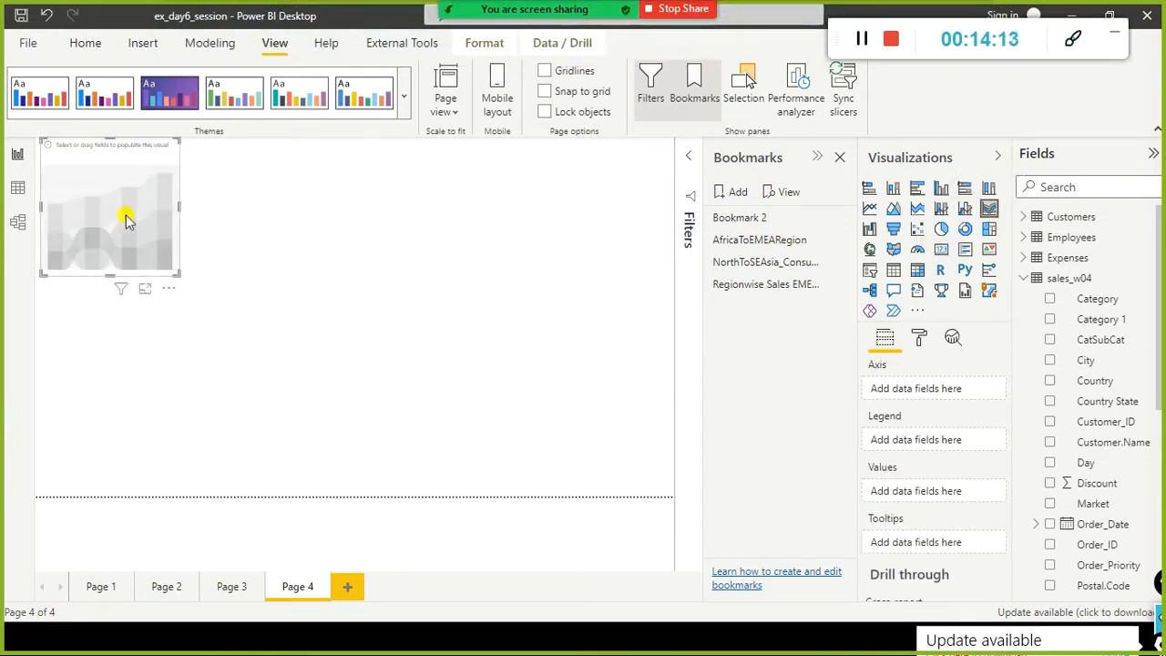
- Move the empty ribbon chart on Page 4 toward the middle of the canvas and widen it to nearly three times its width
left_click_drag(140, 252, 244, 341)
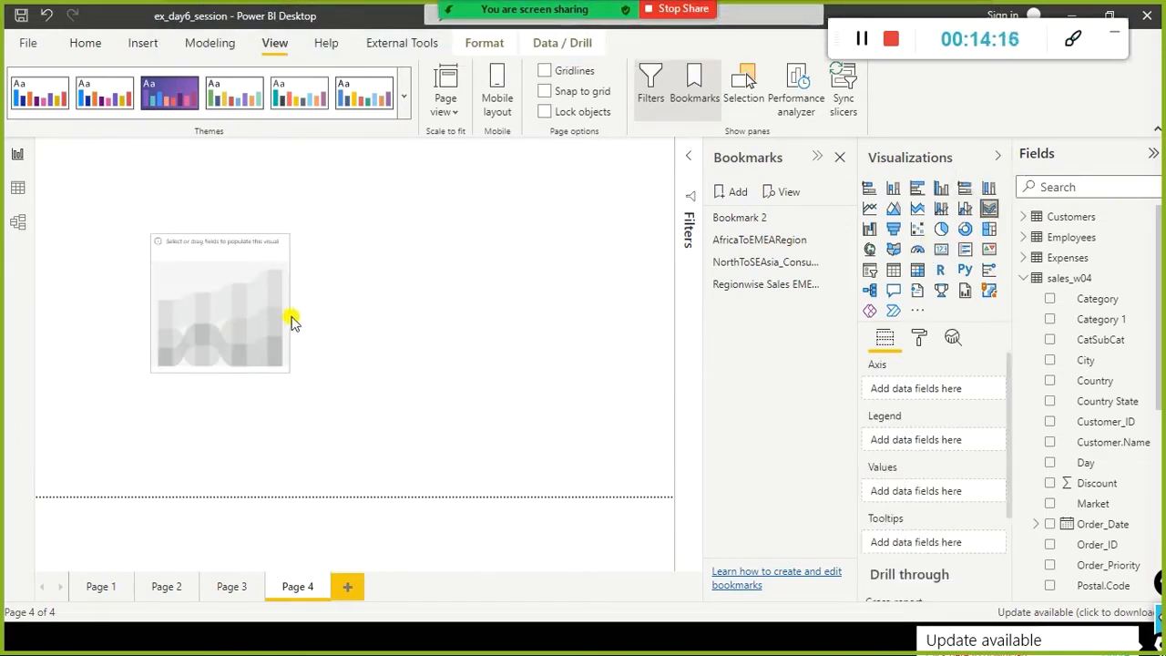
left_click_drag(288, 314, 292, 320)
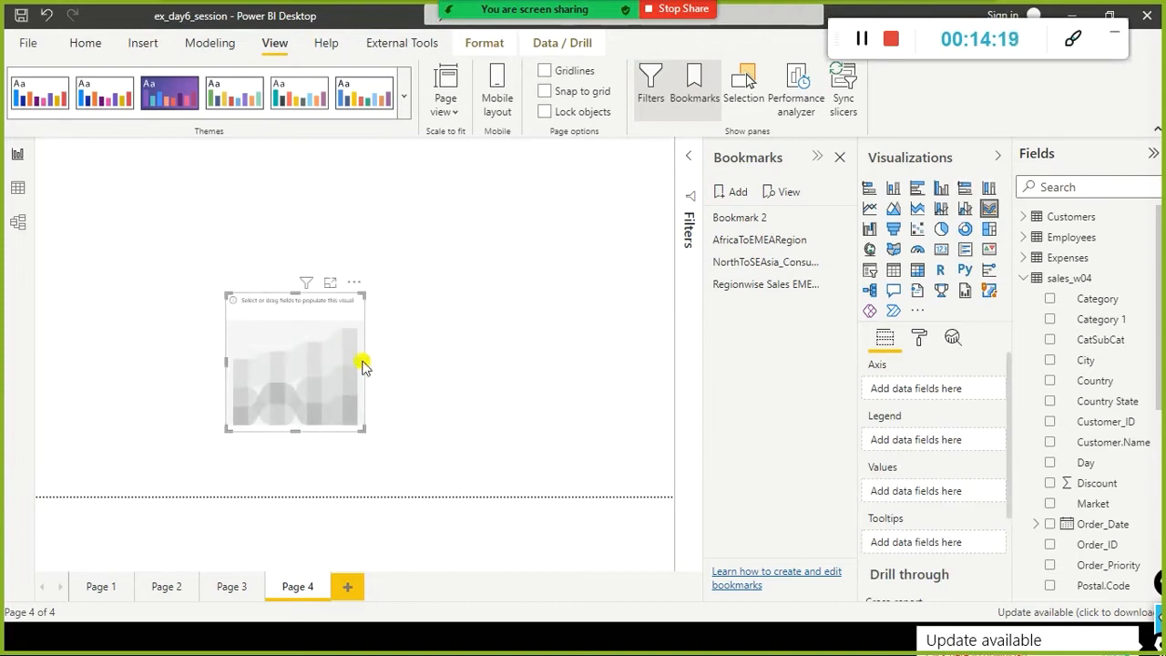
left_click_drag(362, 361, 622, 355)
left_click_drag(492, 369, 380, 323)
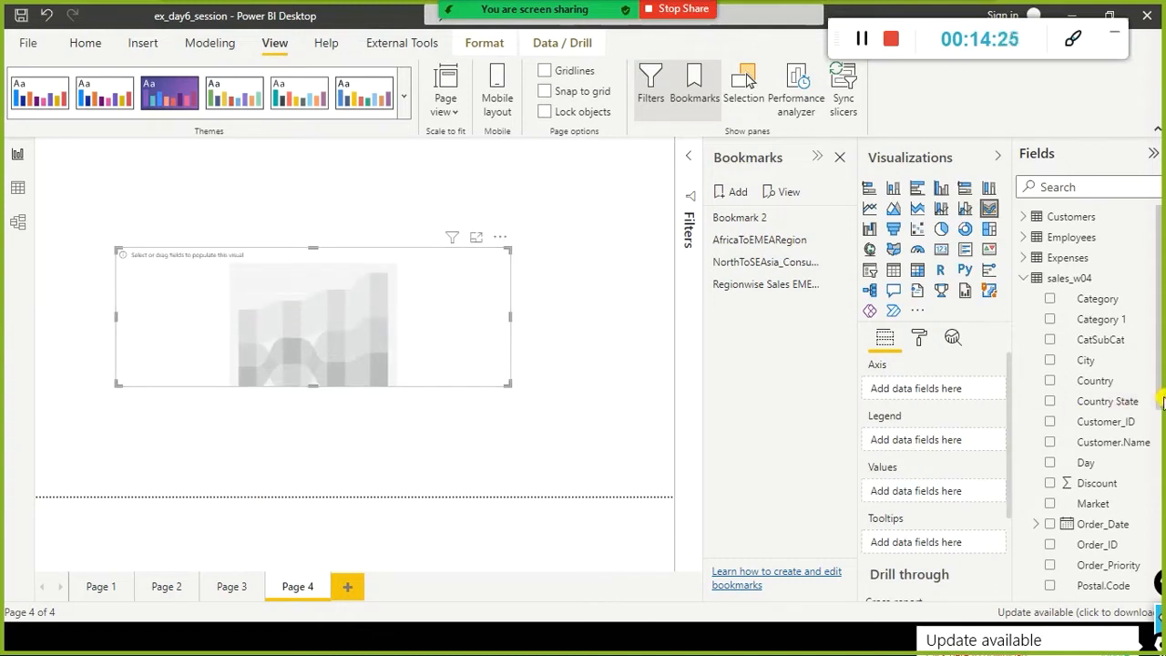
- Add the Year field from sales_w04 to the ribbon chart and shift the chart slightly
scroll(1152, 424, "down", 5)
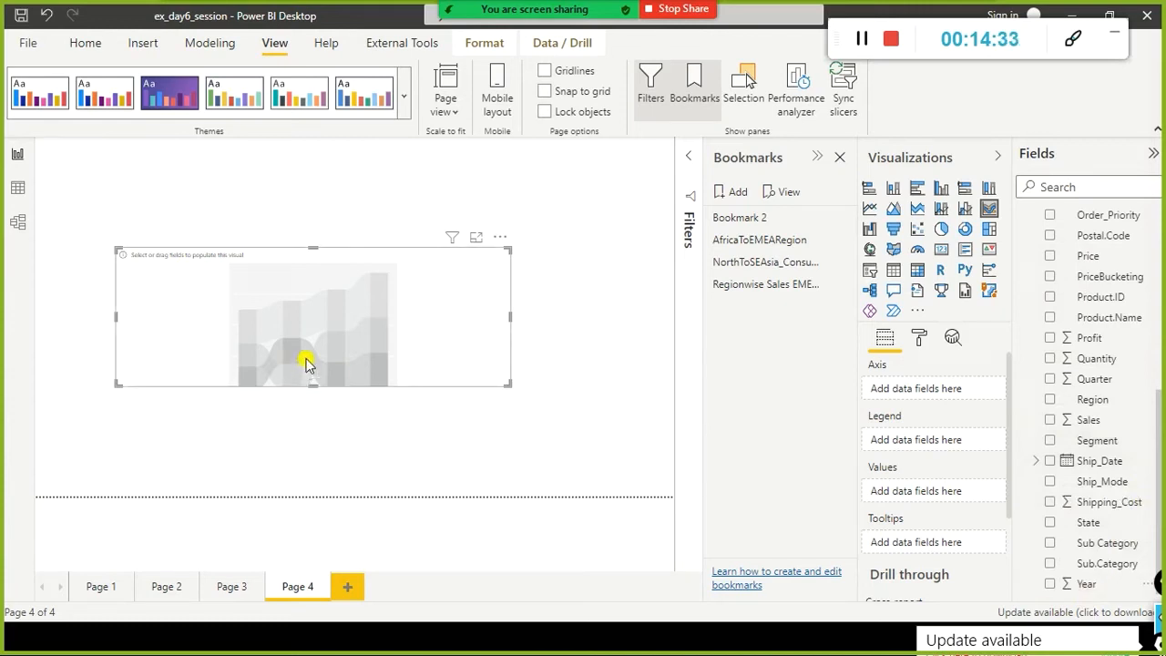
left_click_drag(1066, 586, 328, 374)
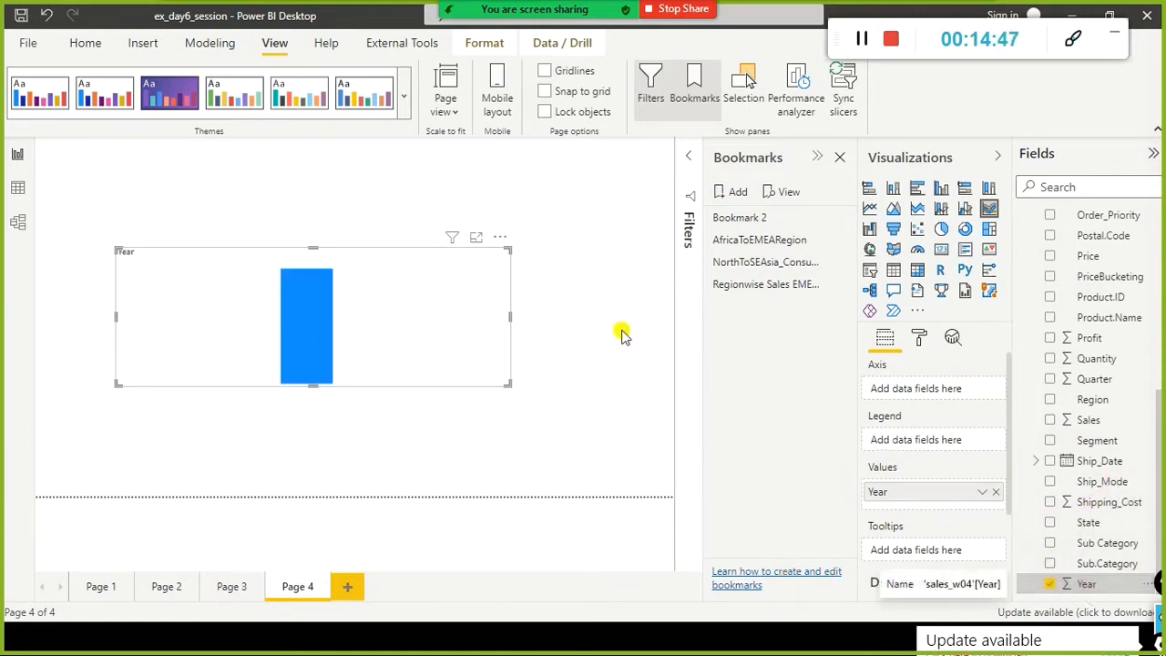
left_click(576, 321)
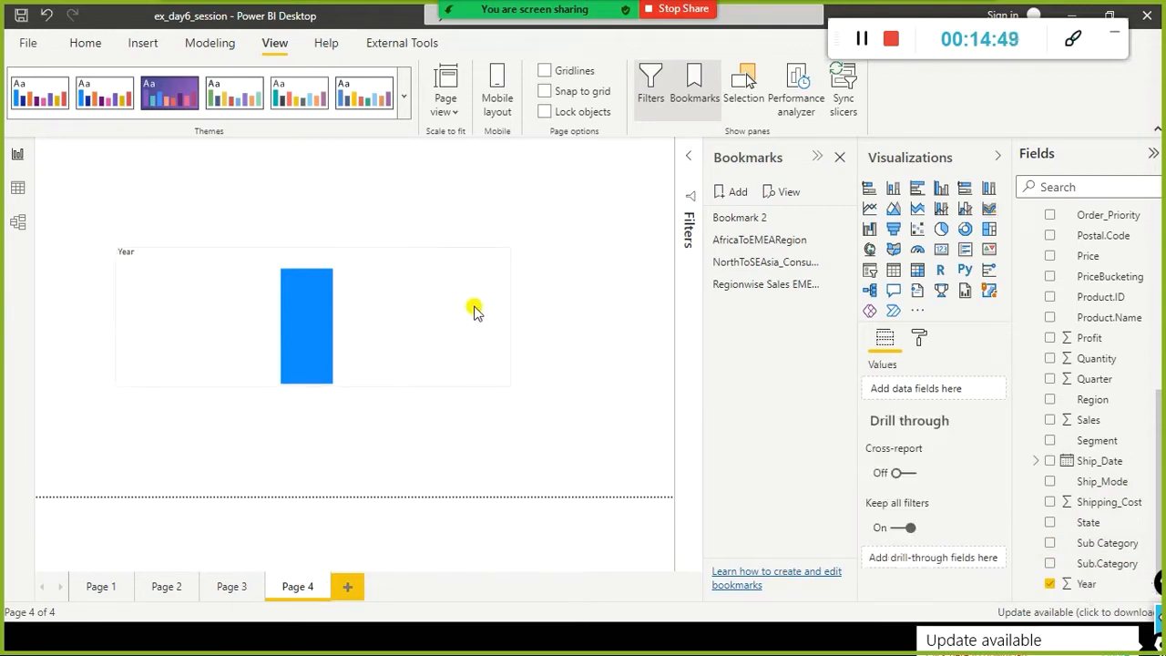
left_click(473, 311)
left_click_drag(470, 315, 455, 274)
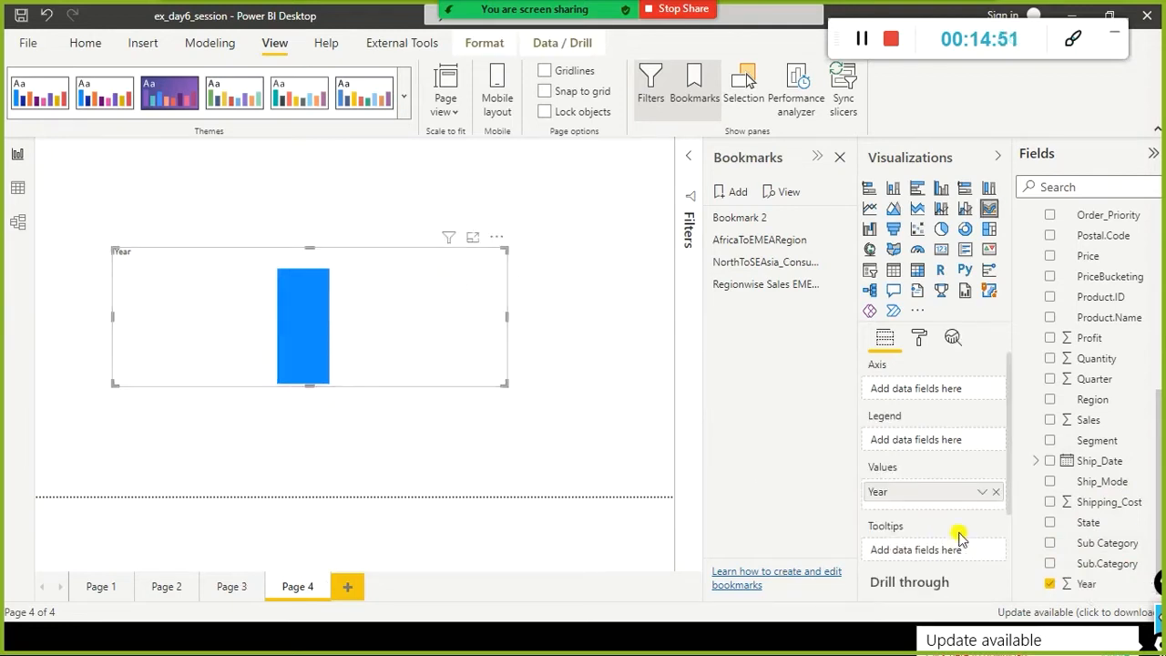
- Check the aggregation options for Year in the ribbon chart and try to set the column's summarization to Don't summarize
left_click(983, 492)
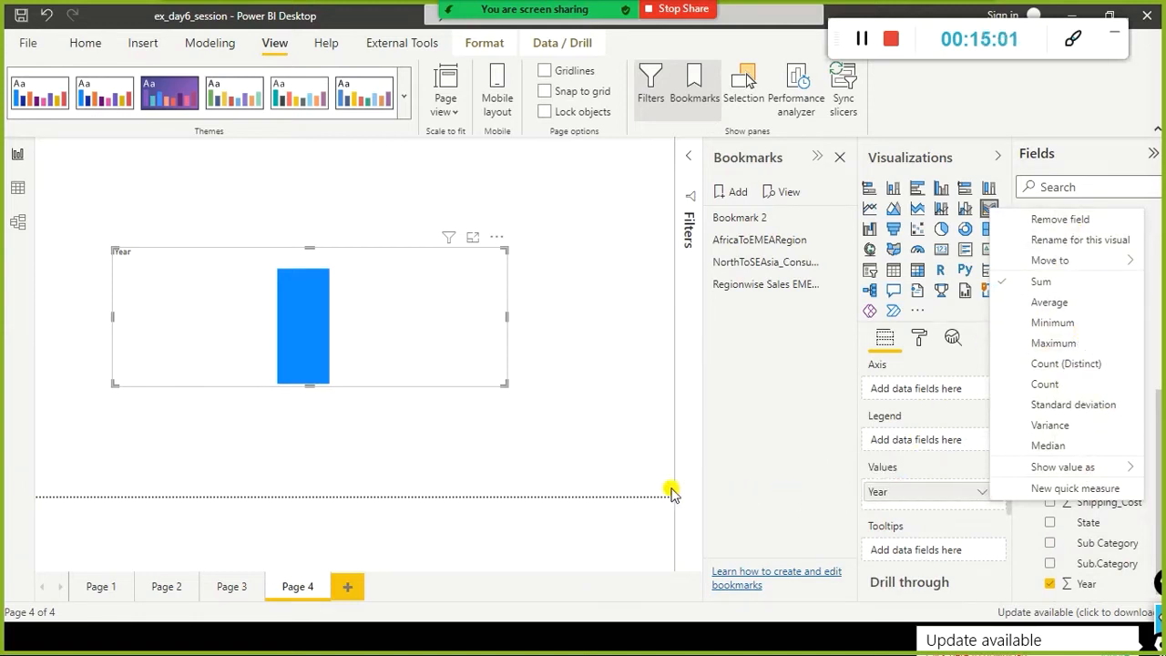
left_click(1090, 587)
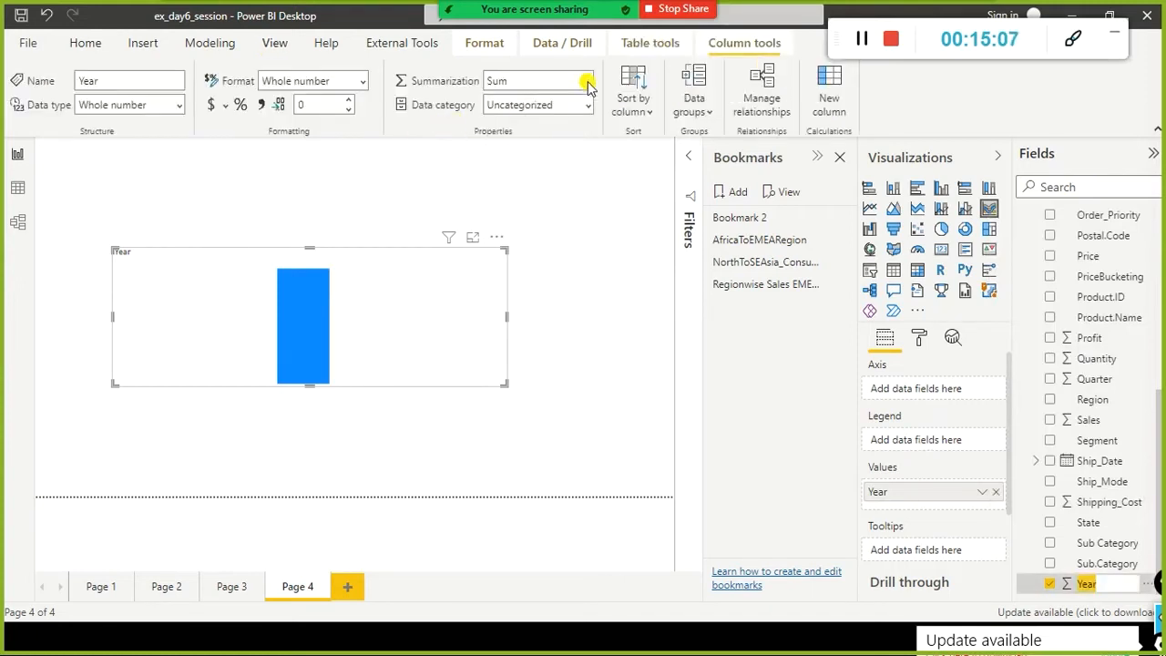
left_click(587, 82)
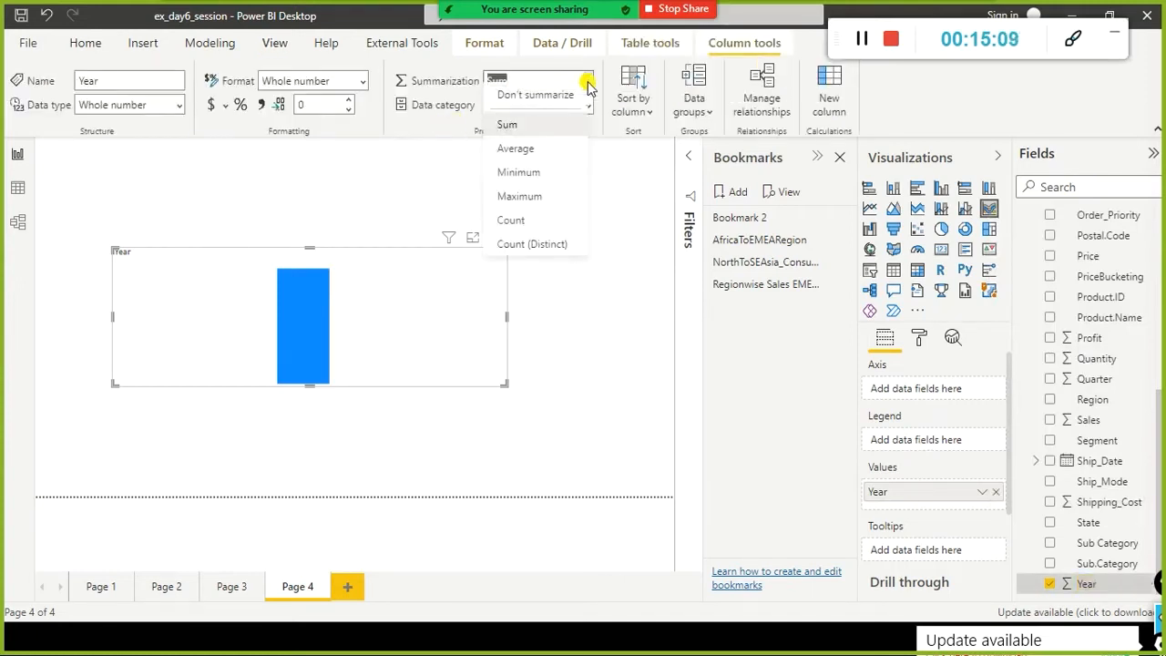
left_click(539, 96)
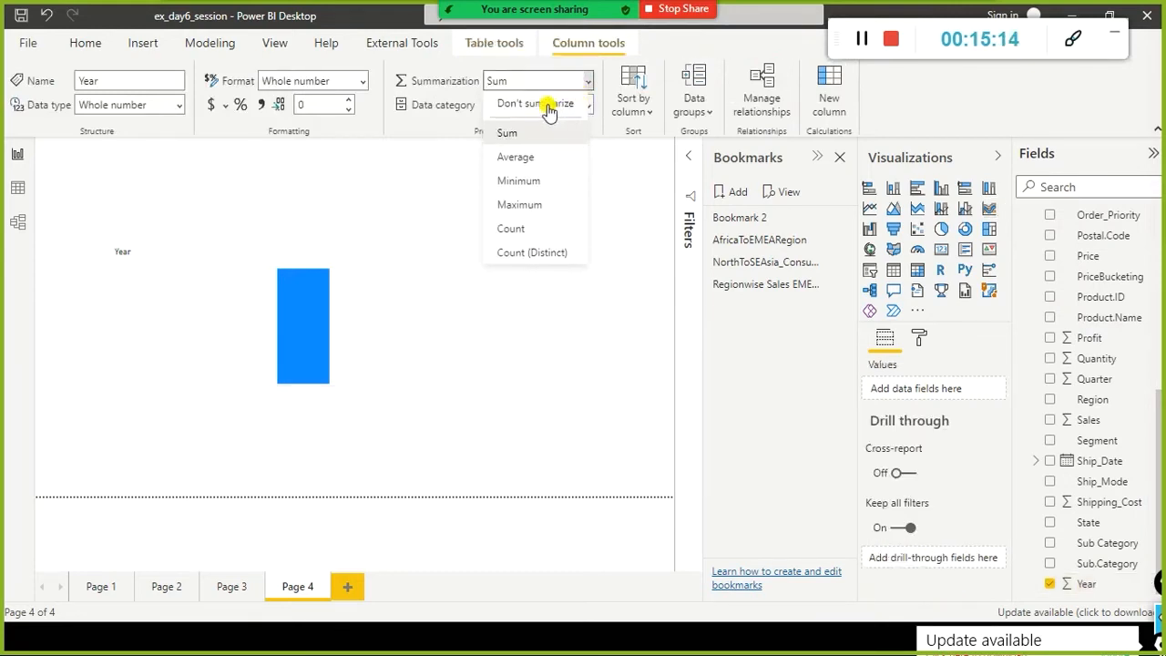
left_click(563, 99)
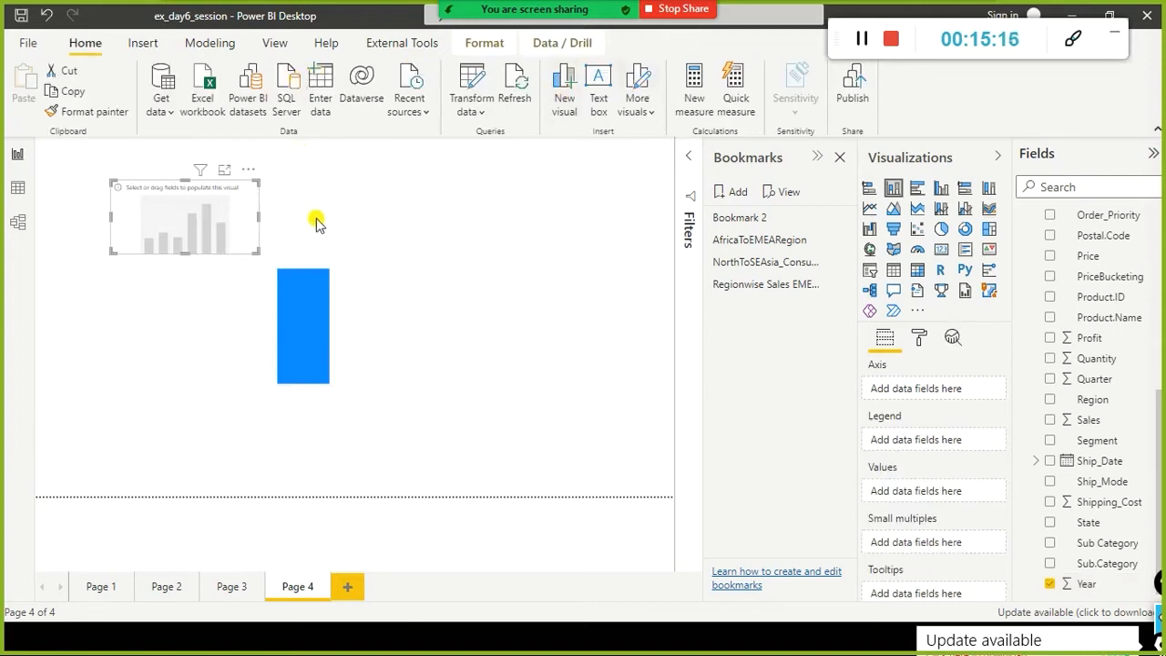
- Set the default summarization of the Year column in sales_w04 to Don't summarize
left_click(399, 213)
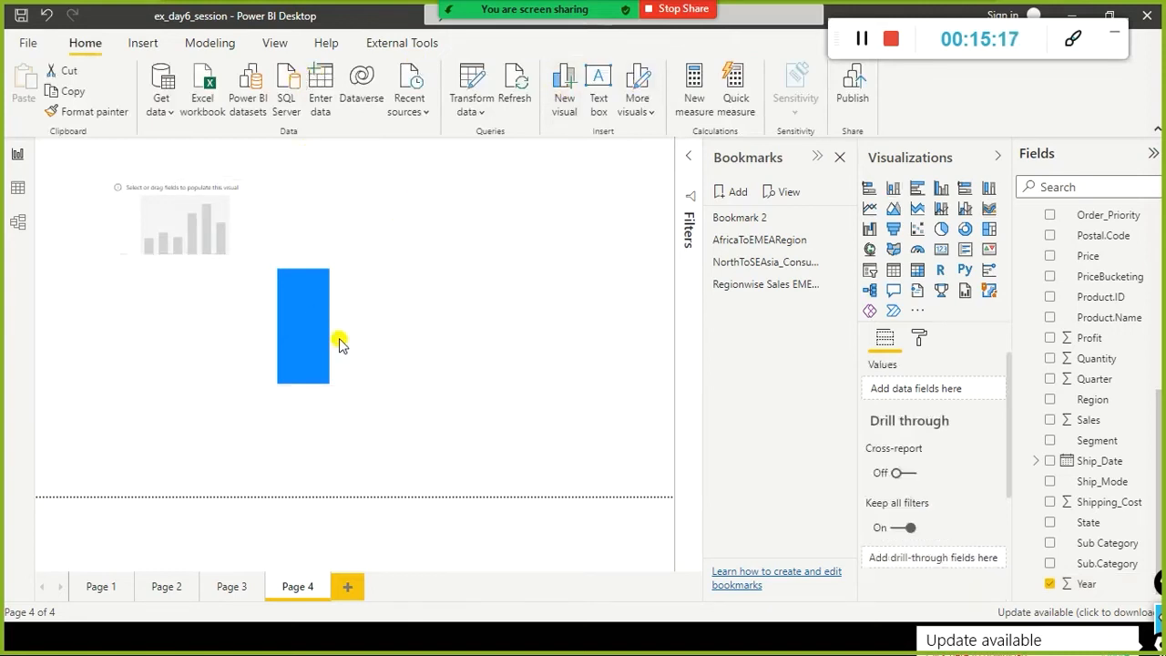
left_click(352, 330)
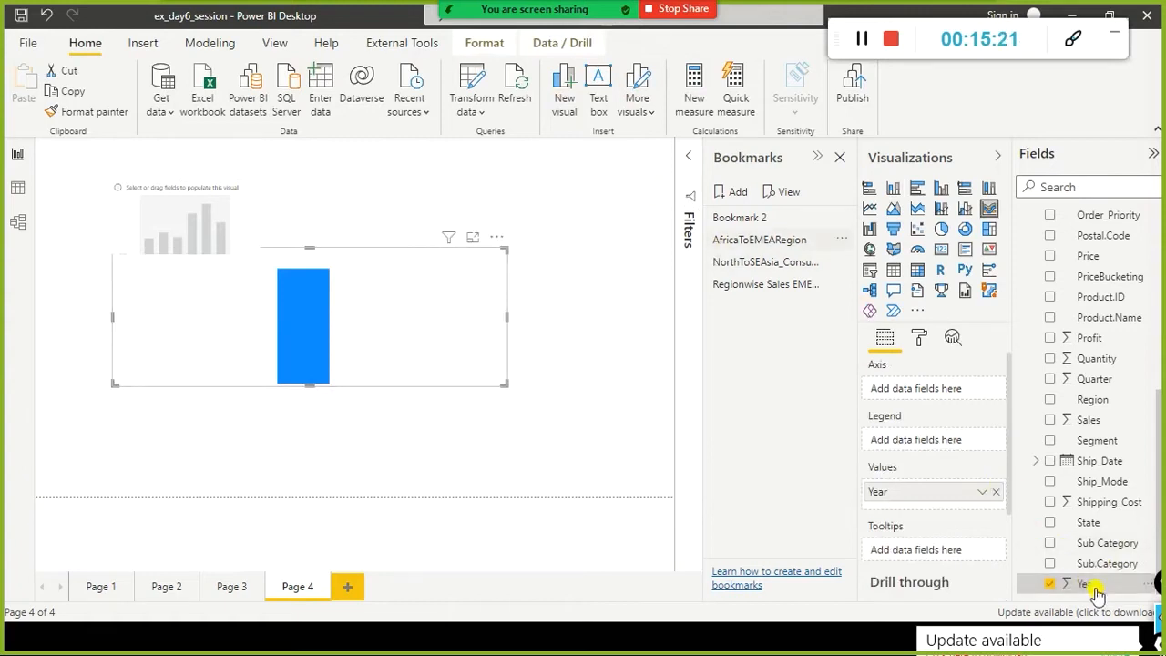
left_click(1090, 587)
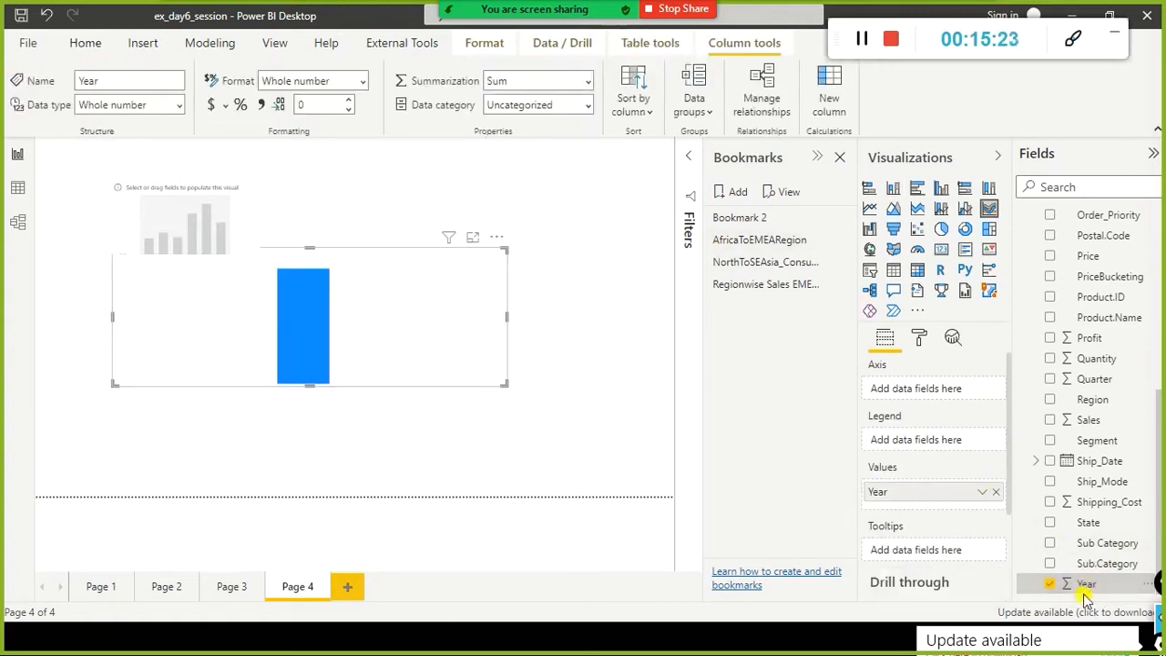
left_click(589, 84)
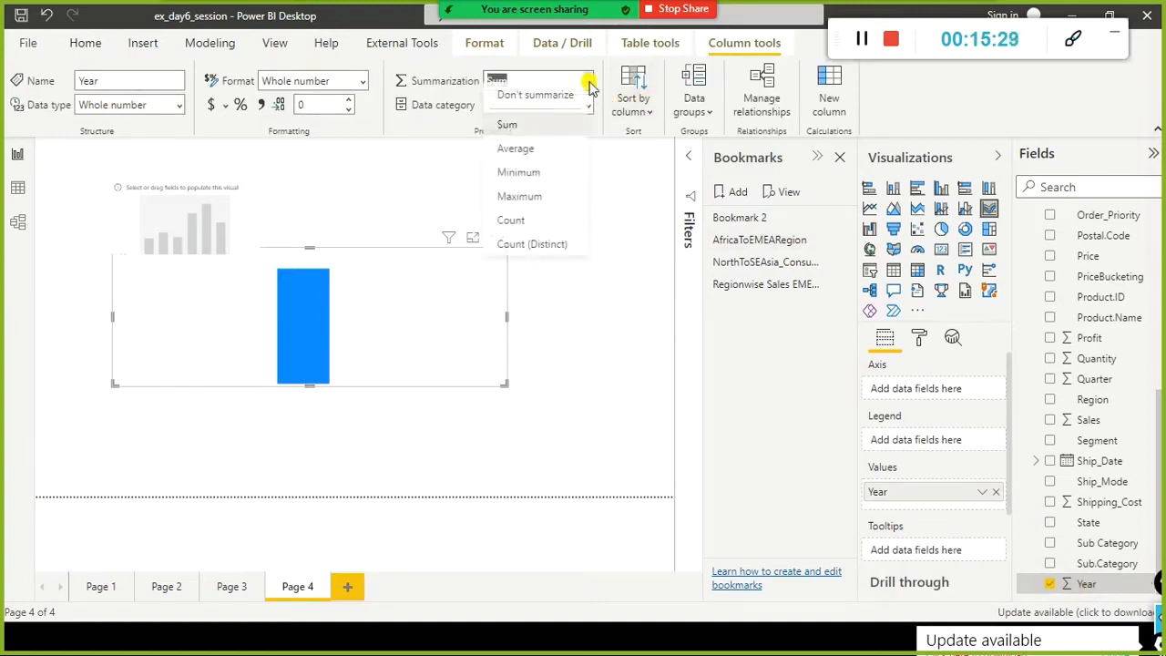
left_click(539, 105)
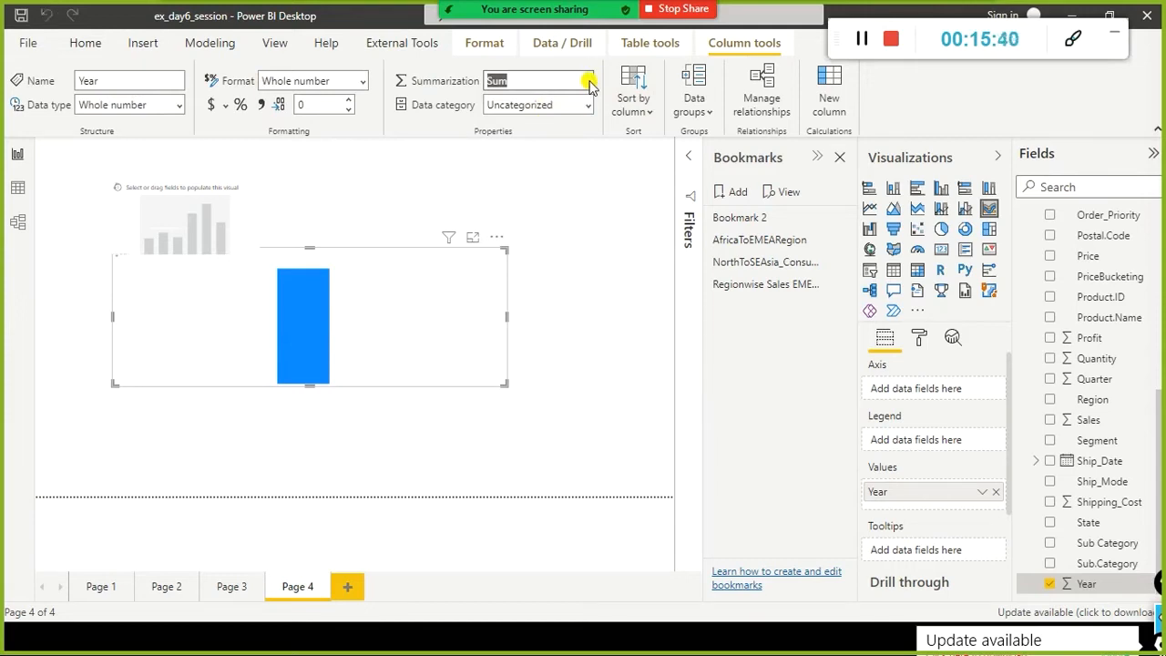
key("Up")
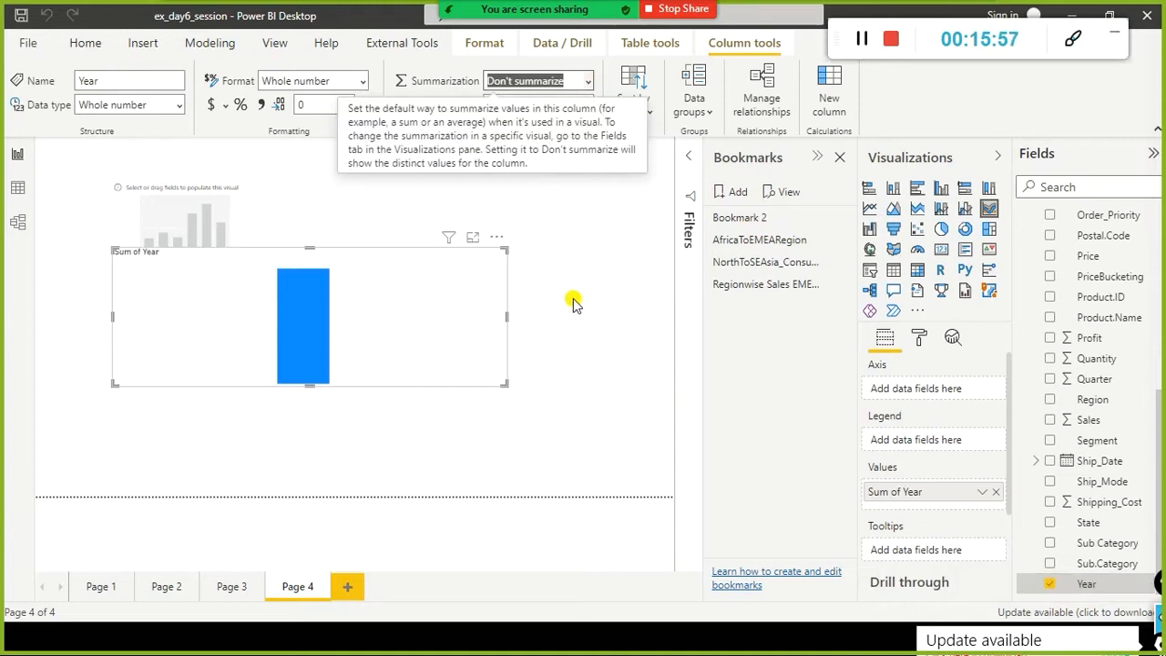
- Reselect the ribbon chart and check which aggregation options its Sum of Year value offers
left_click(592, 231)
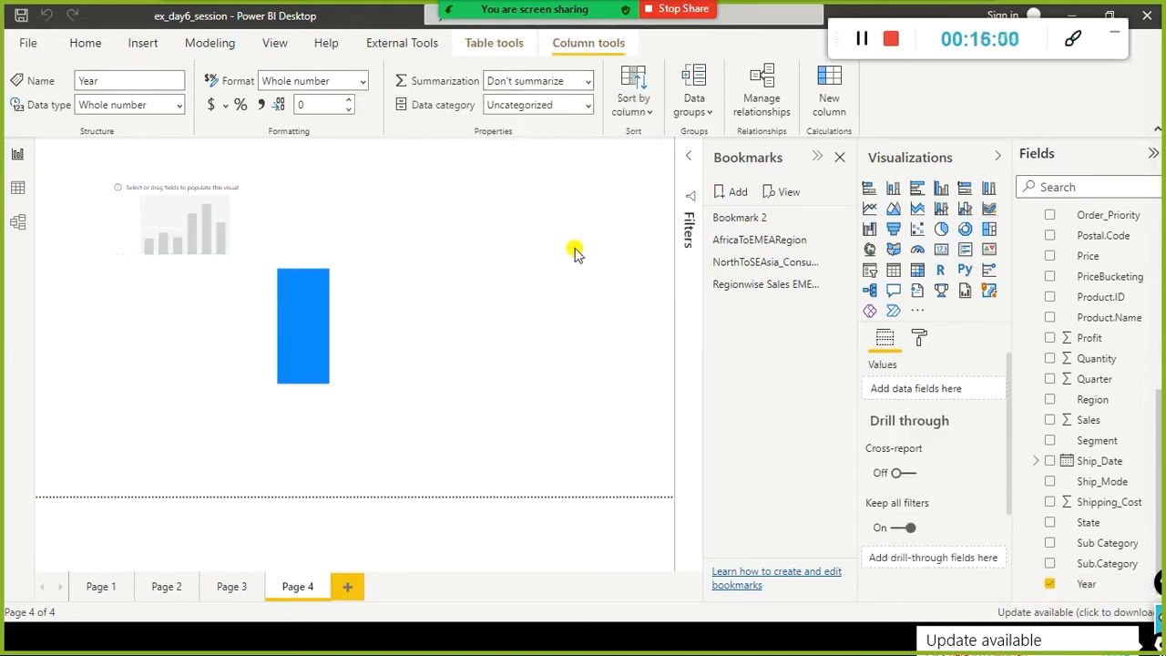
left_click(310, 333)
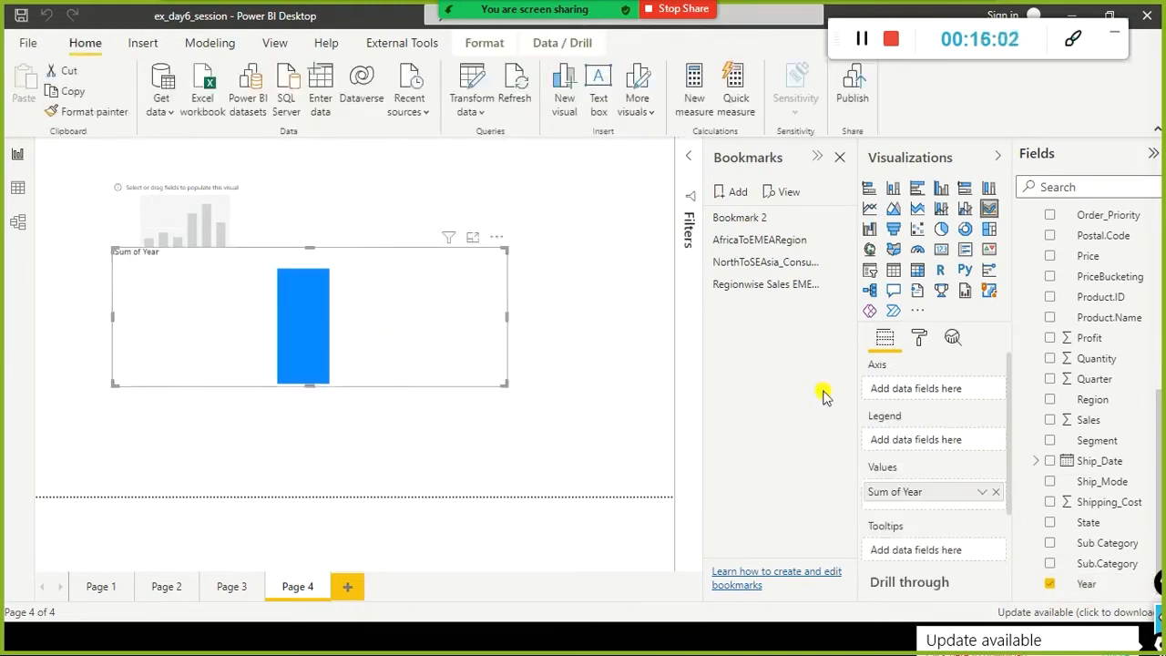
left_click(982, 492)
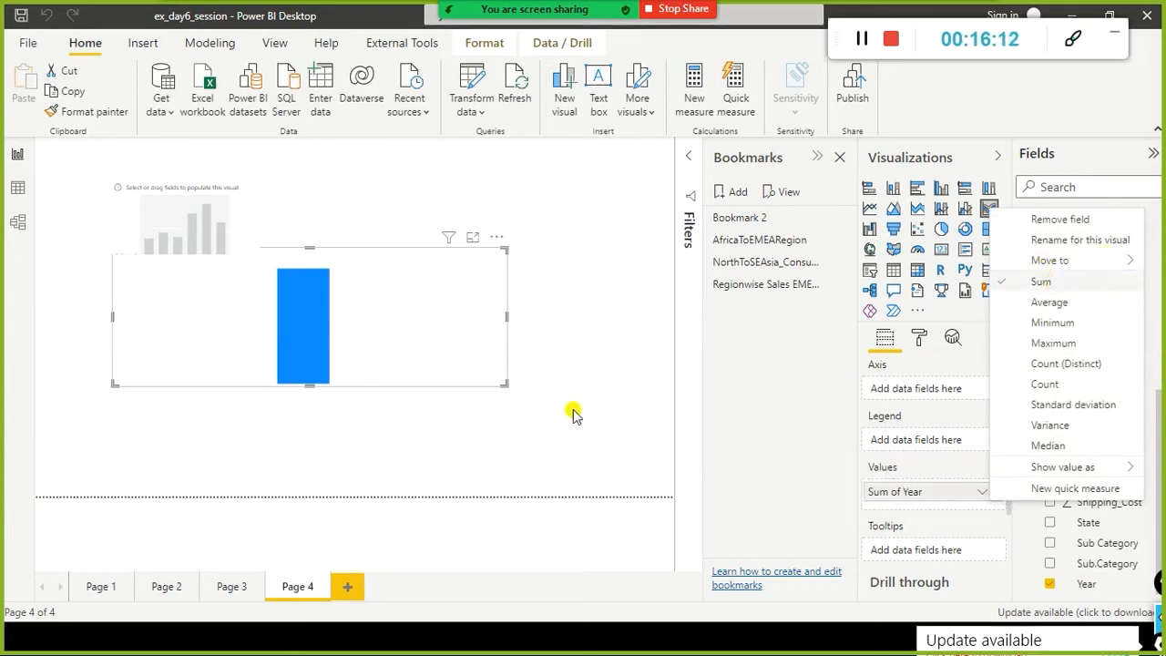
- Shift the ribbon chart slightly lower on the page and replace Sum of Year with a newly added Year field in its values
left_click_drag(419, 368, 434, 413)
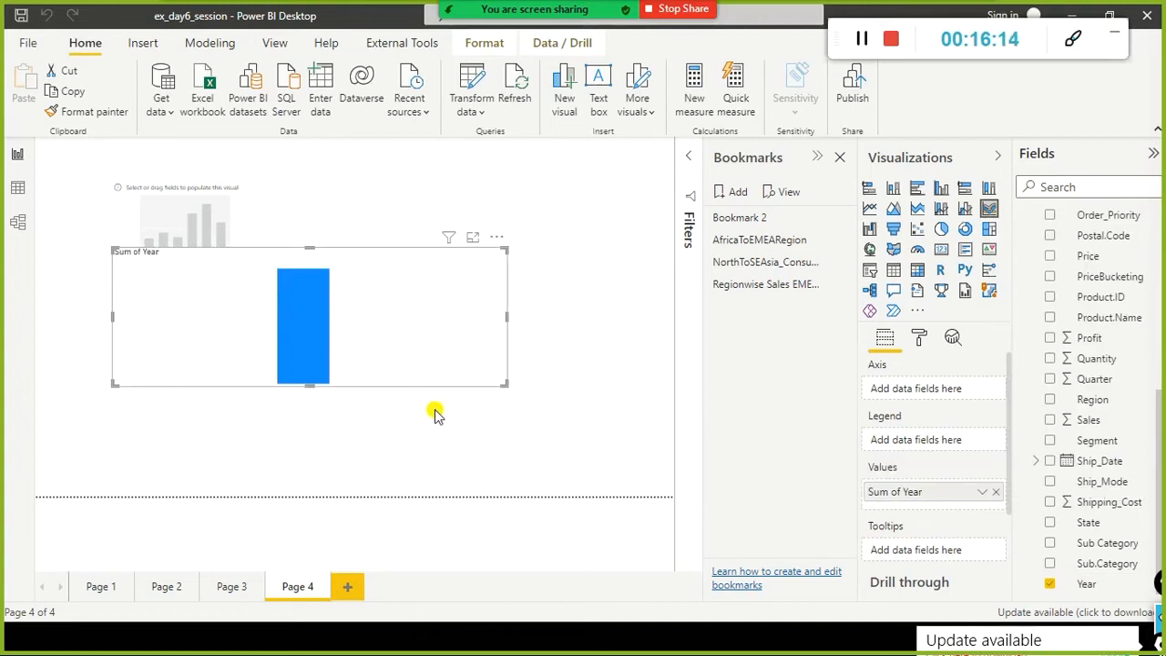
left_click(997, 501)
left_click_drag(1072, 565, 925, 495)
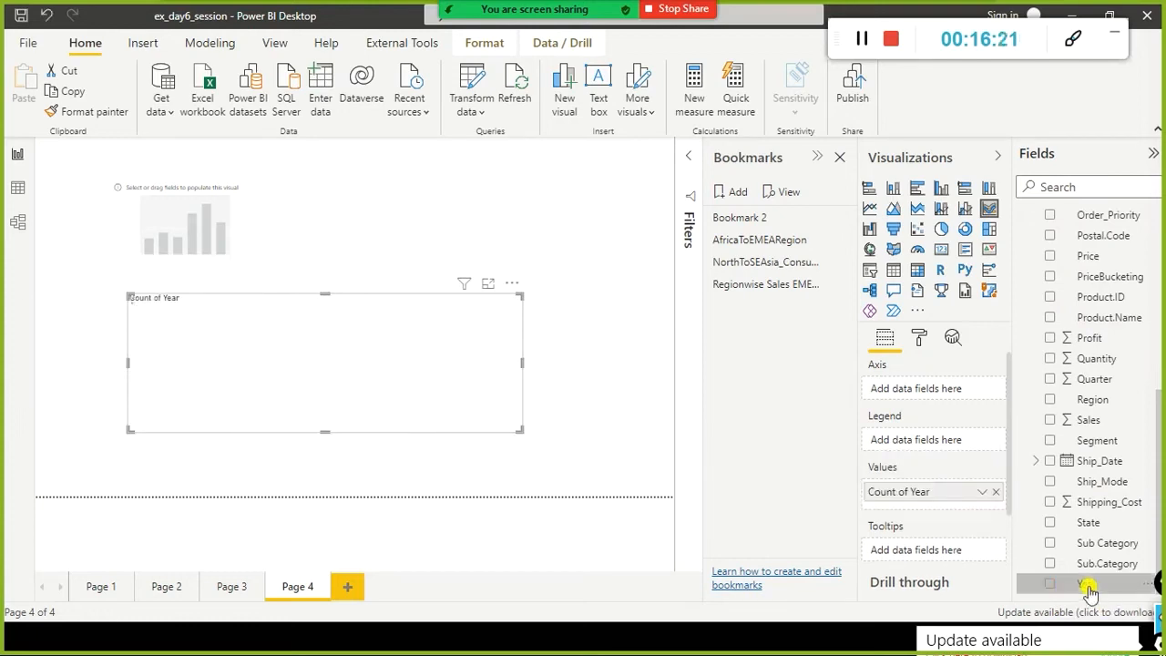
- Check the aggregation and Show value as options for Count of Year and remove that field from the ribbon chart's values
left_click(985, 494)
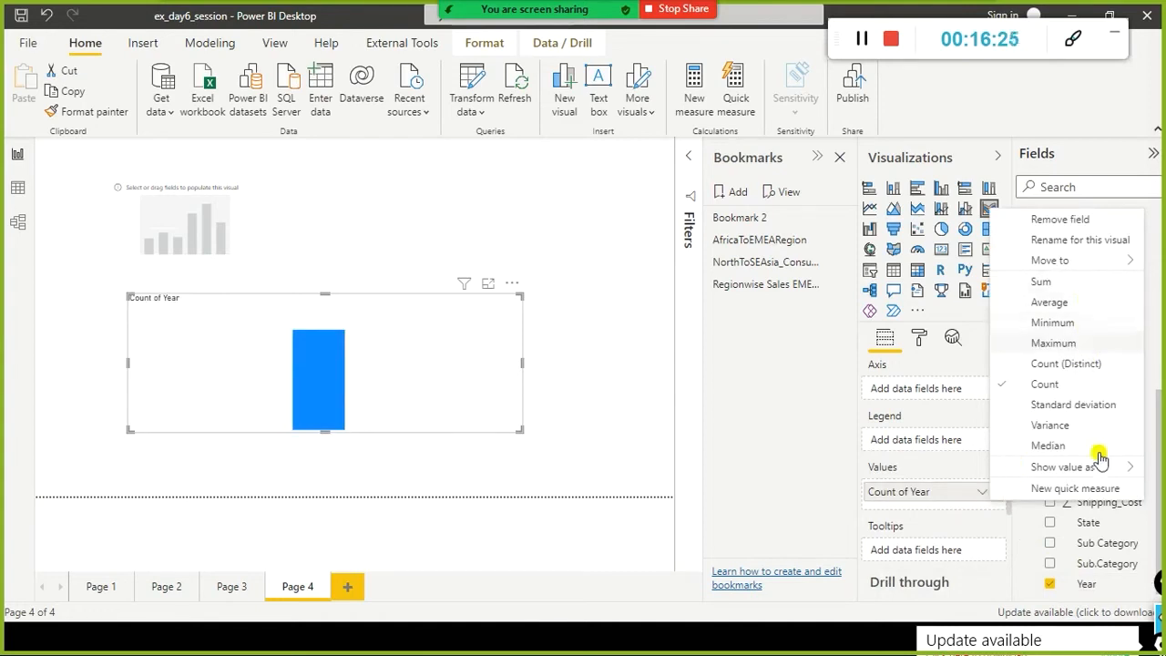
mouse_move(1101, 470)
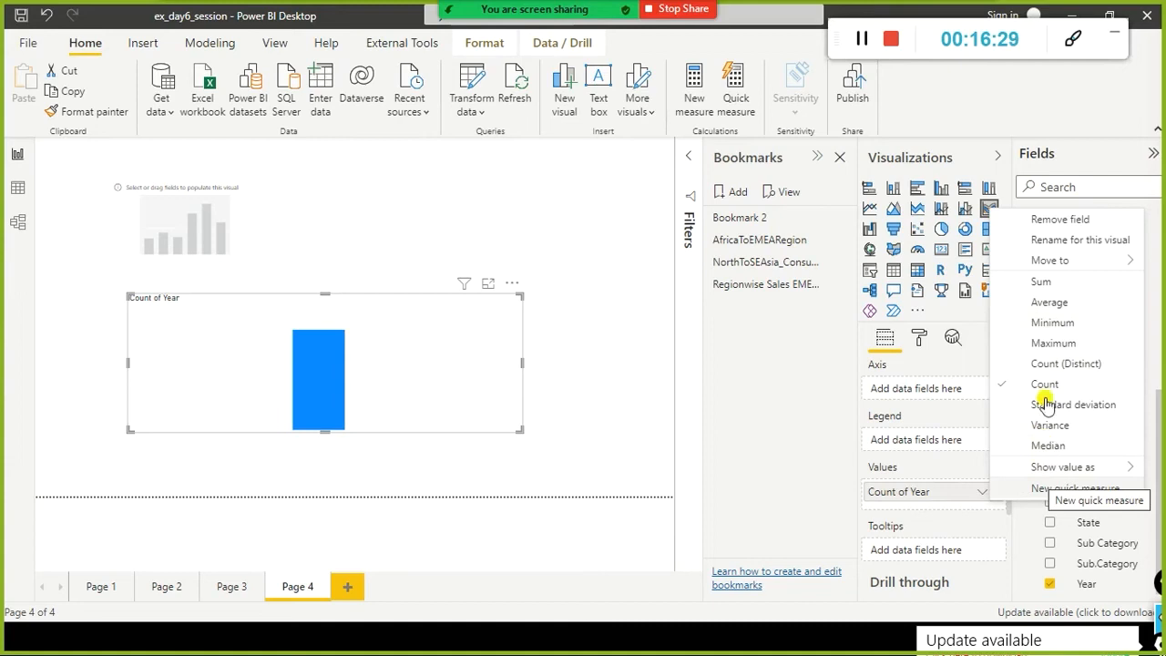
mouse_move(991, 472)
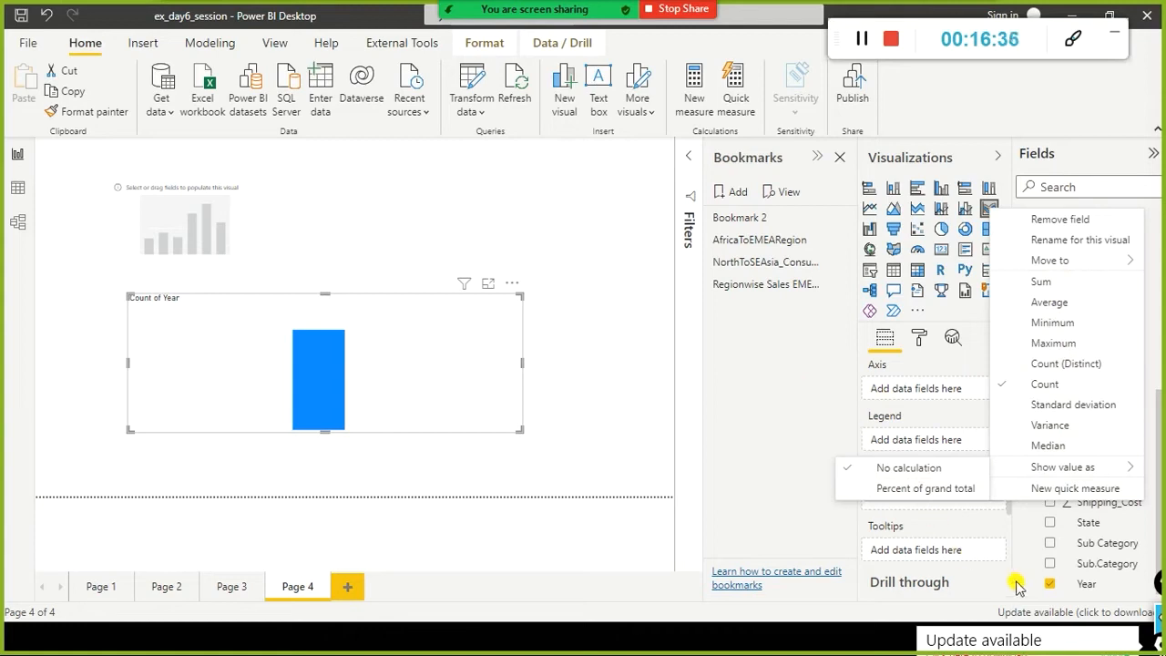
left_click(756, 461)
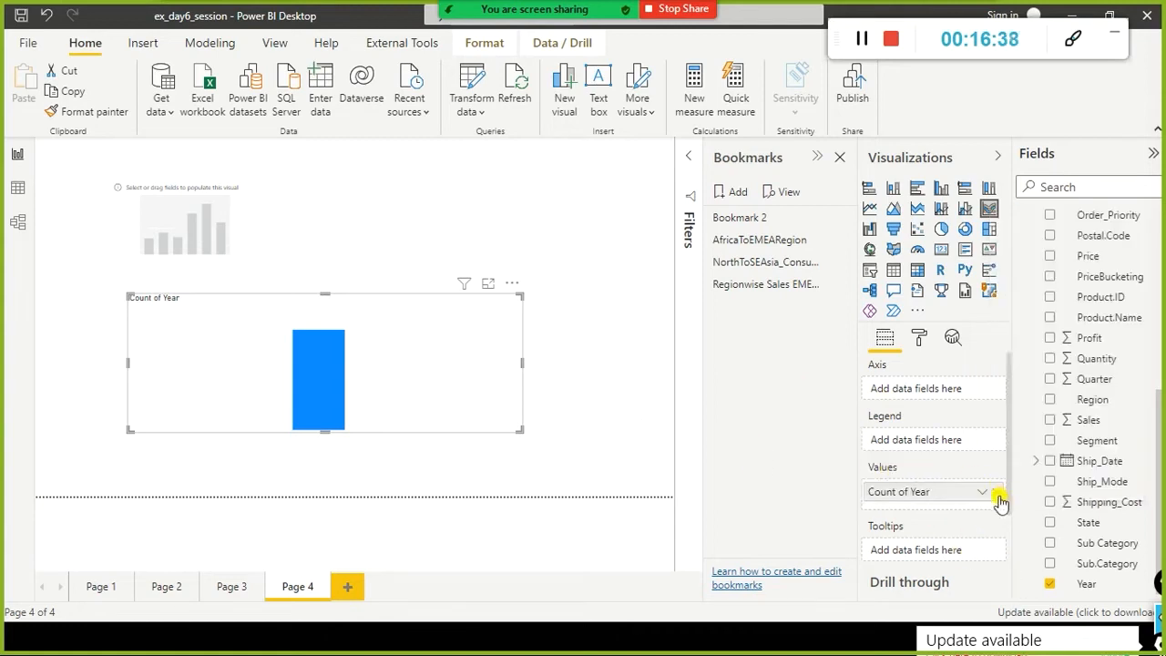
left_click_drag(1000, 500, 1093, 387)
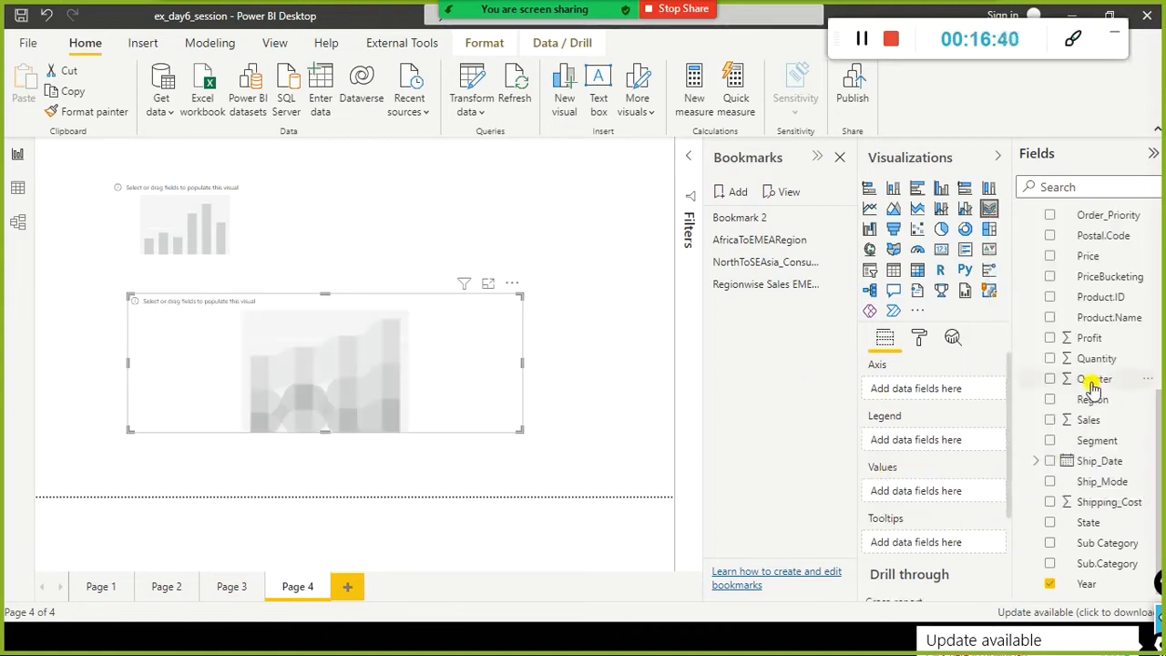
- Open the sales_w04 table in Data view and look through its columns from Order_ID across to PriceBucketing
left_click(18, 188)
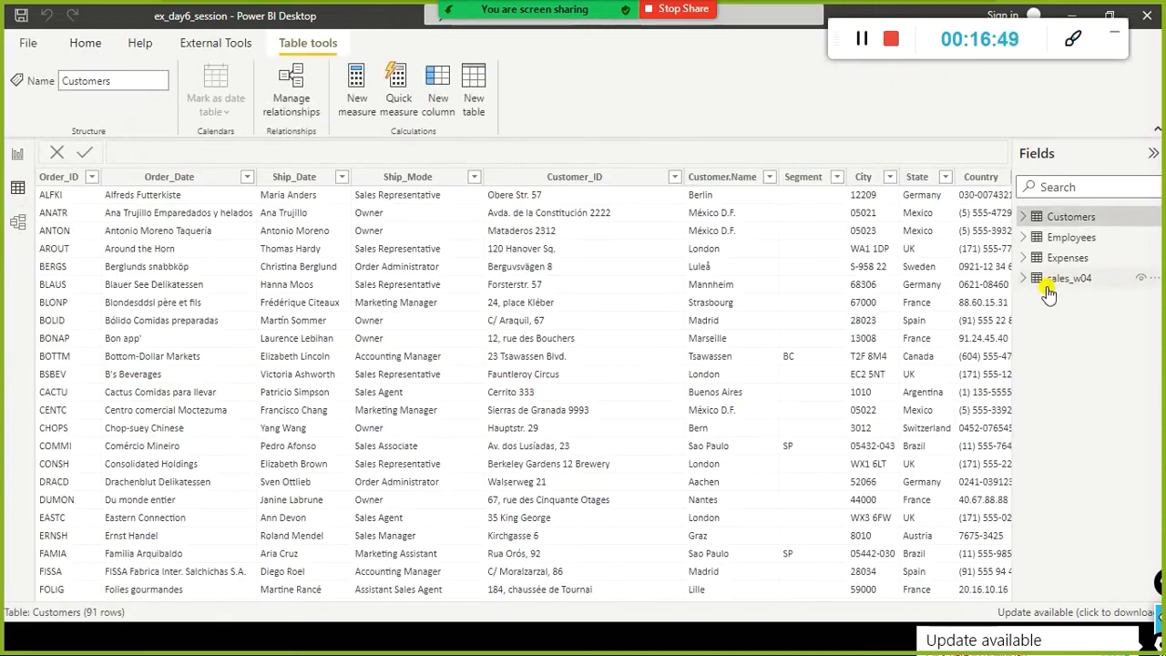
left_click(1052, 279)
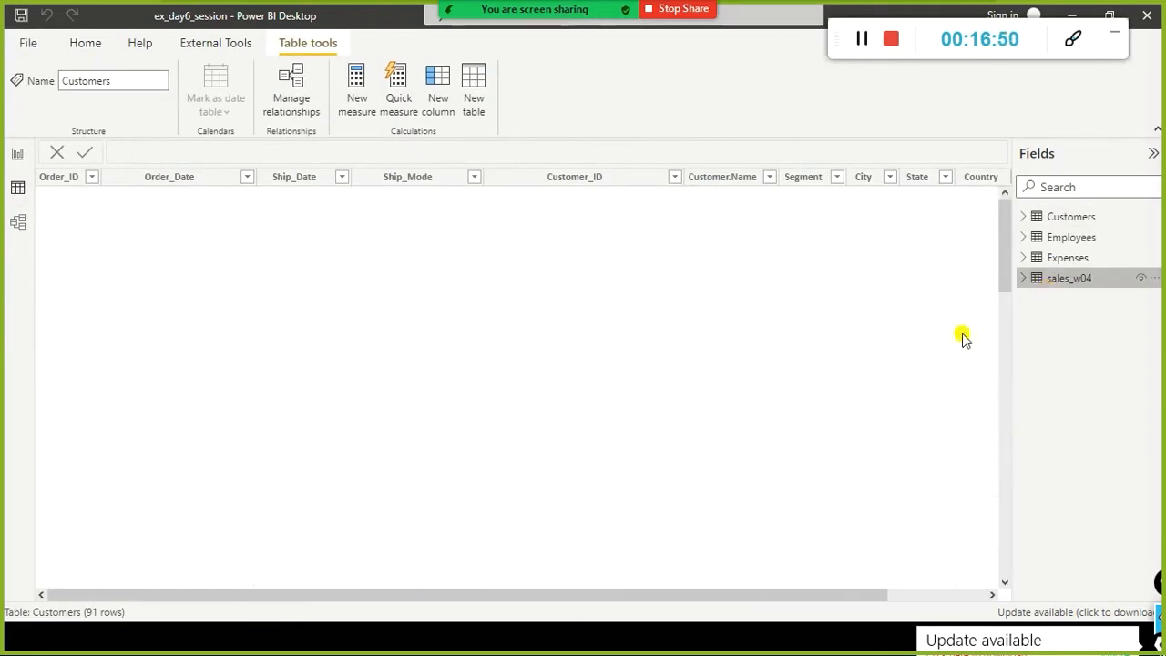
left_click(922, 597)
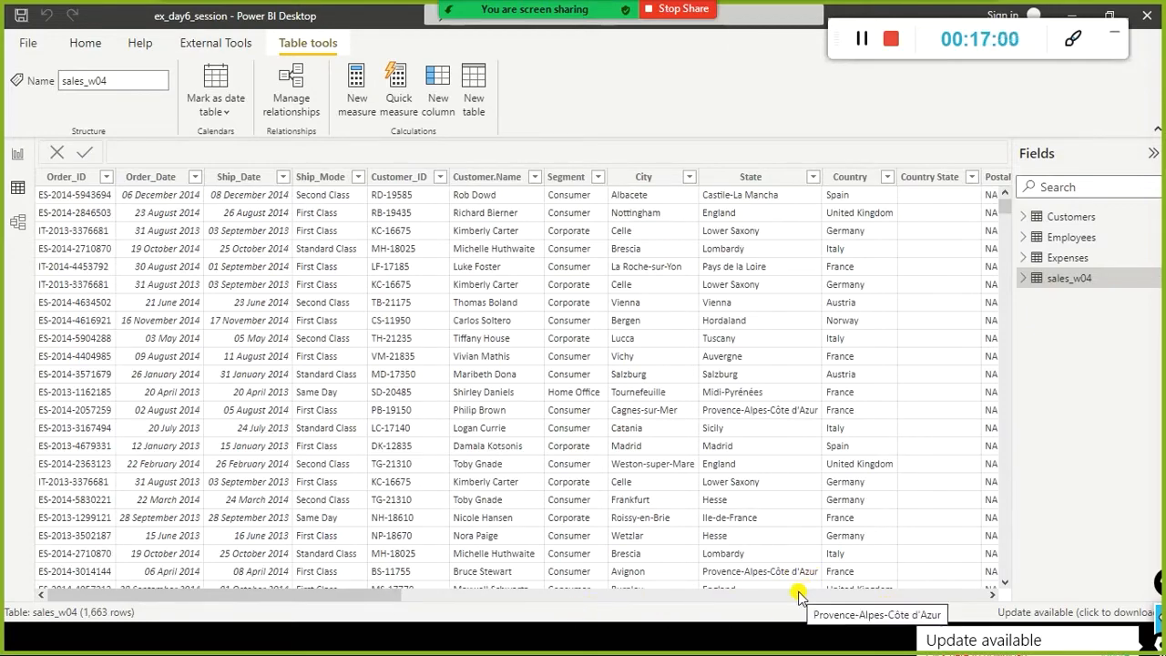
left_click(798, 578)
left_click(312, 595)
left_click_drag(321, 600, 932, 572)
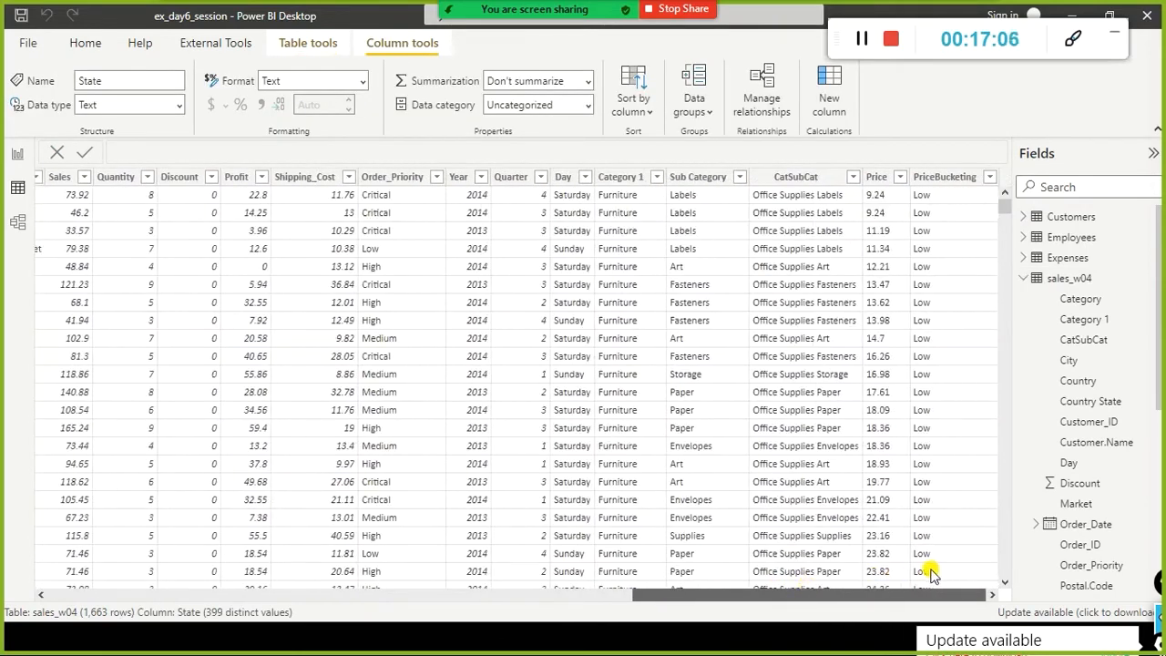
left_click_drag(928, 574, 3, 567)
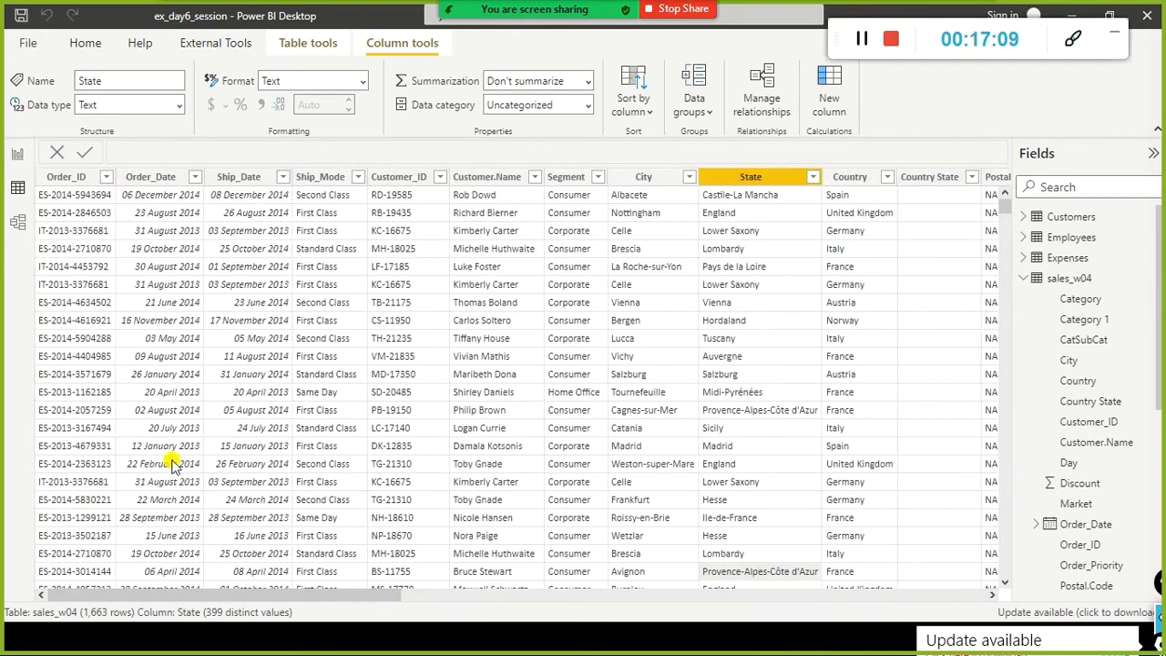
- Set the Quarter column's summarization in sales_w04 to Don't summarize and check its data category options
scroll(1103, 401, "down", 5)
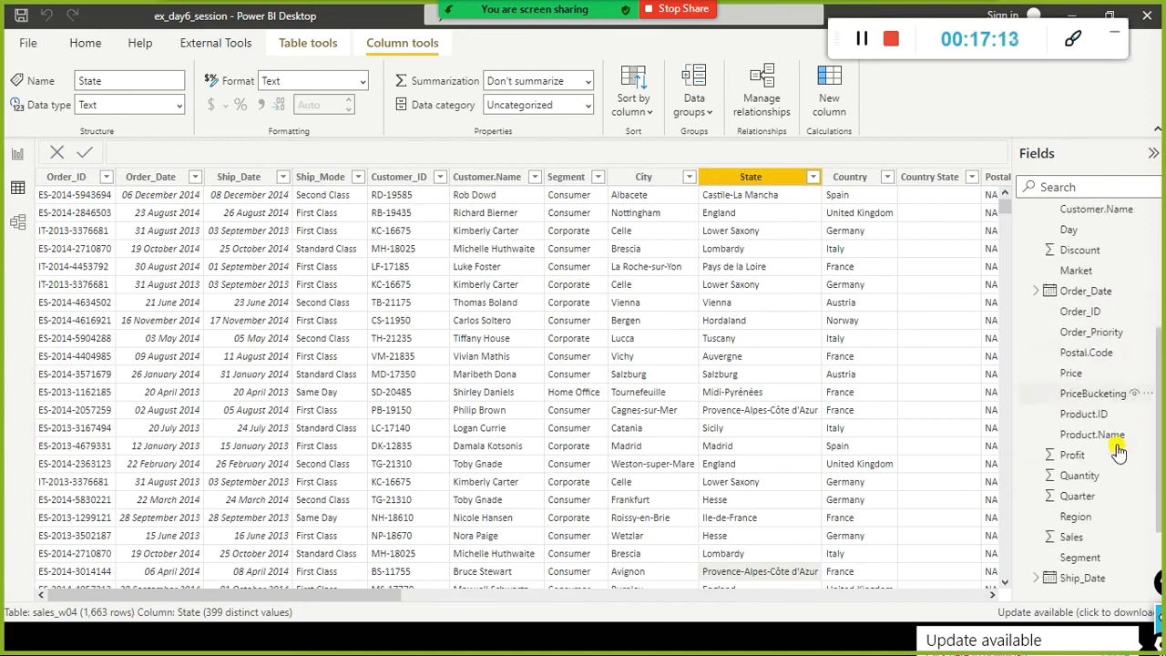
left_click(1079, 501)
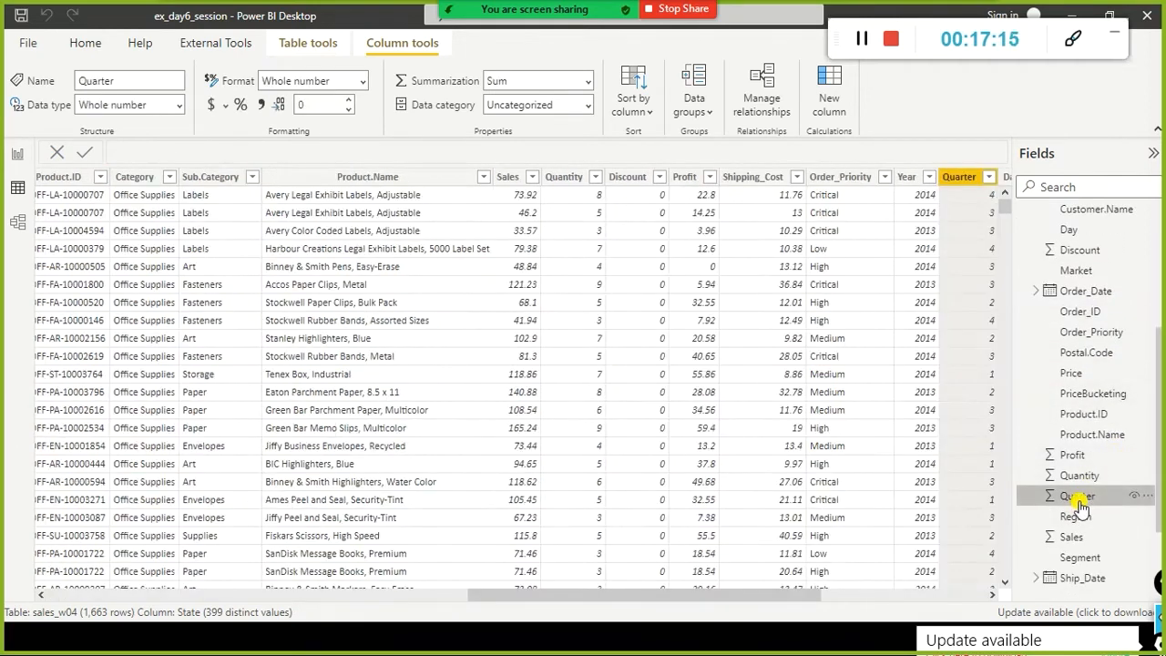
left_click(593, 89)
left_click(545, 84)
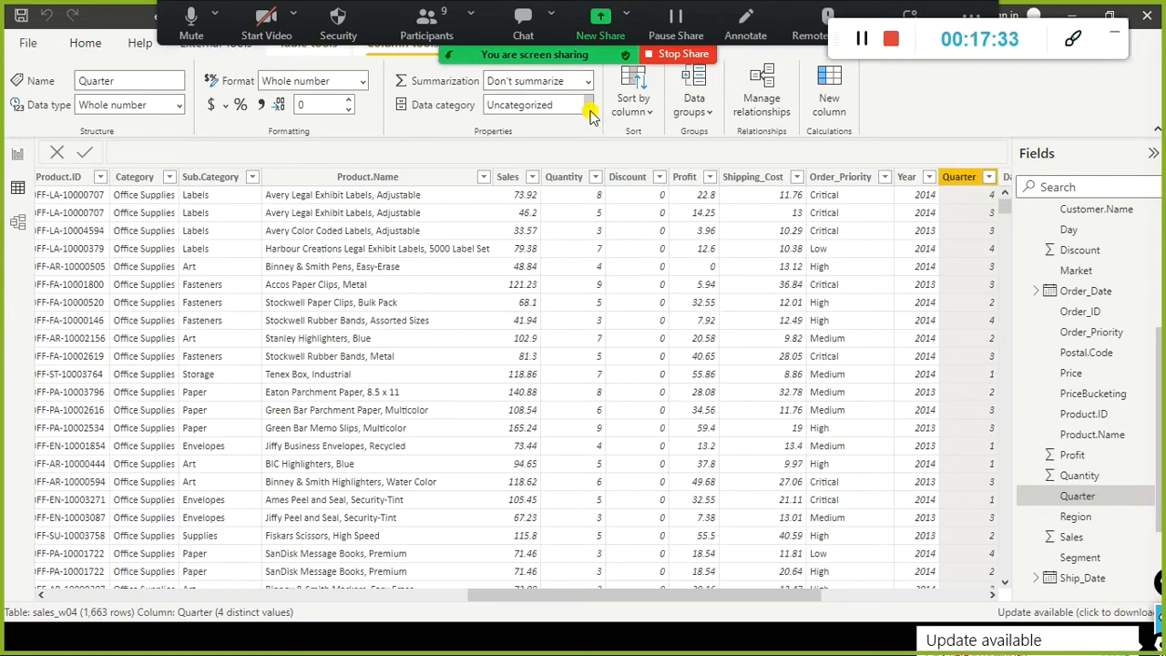
left_click(590, 112)
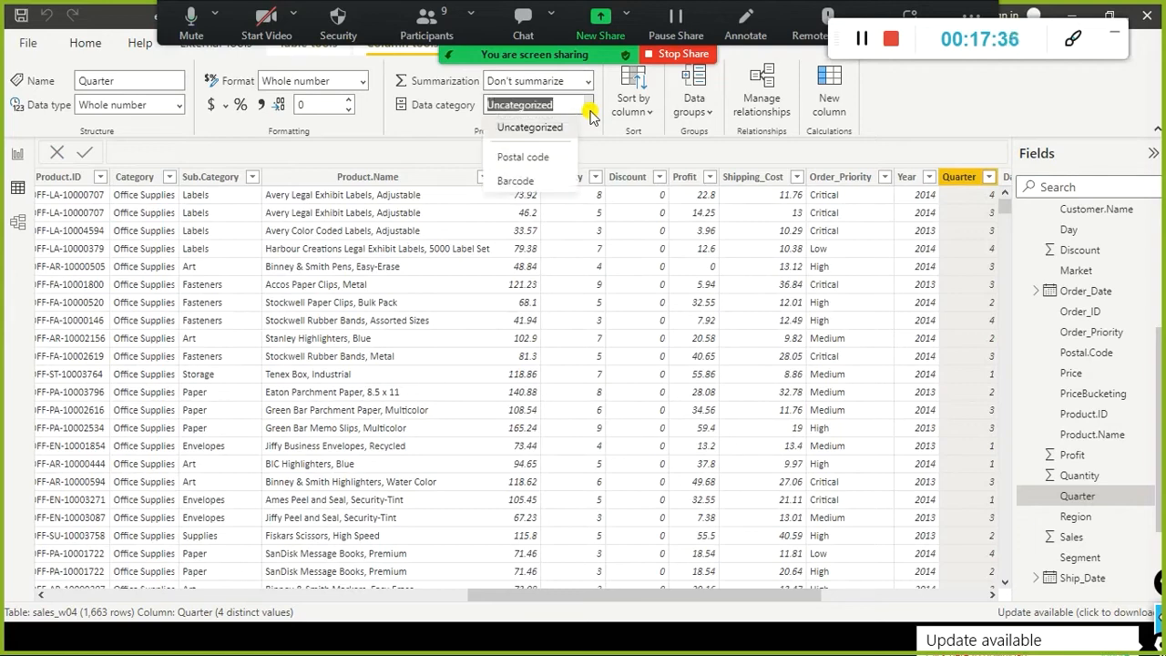
left_click(590, 112)
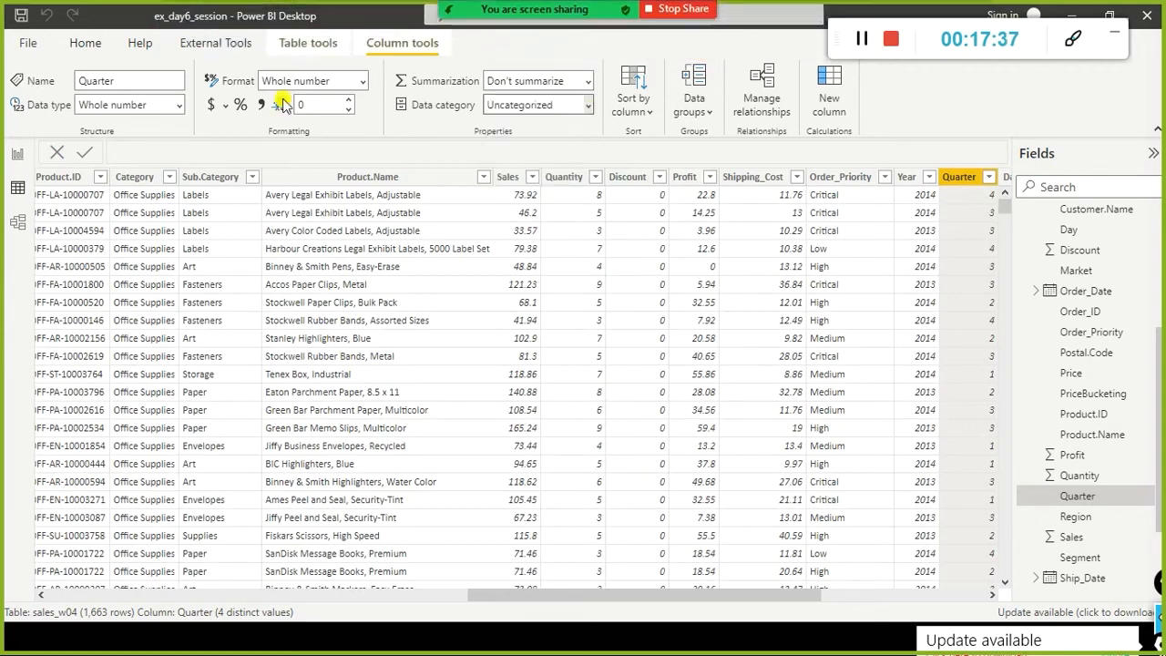
- Back in the report, populate the ribbon chart with Quarter on the axis, Sales as values and Region as legend
left_click(17, 156)
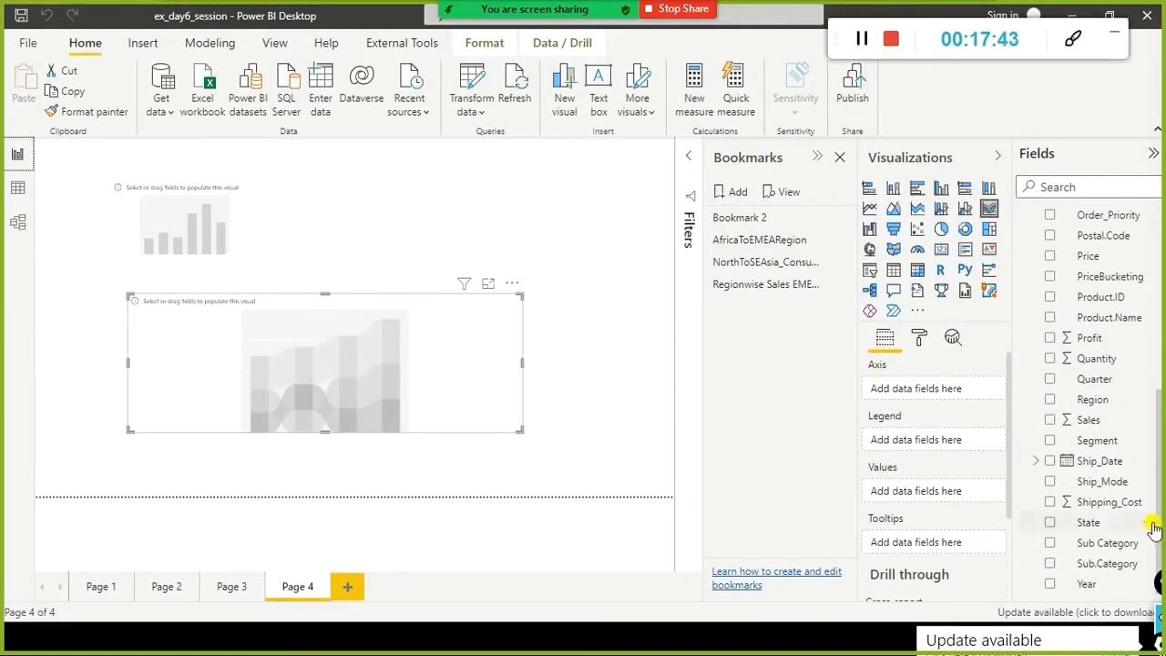
left_click_drag(1095, 379, 388, 404)
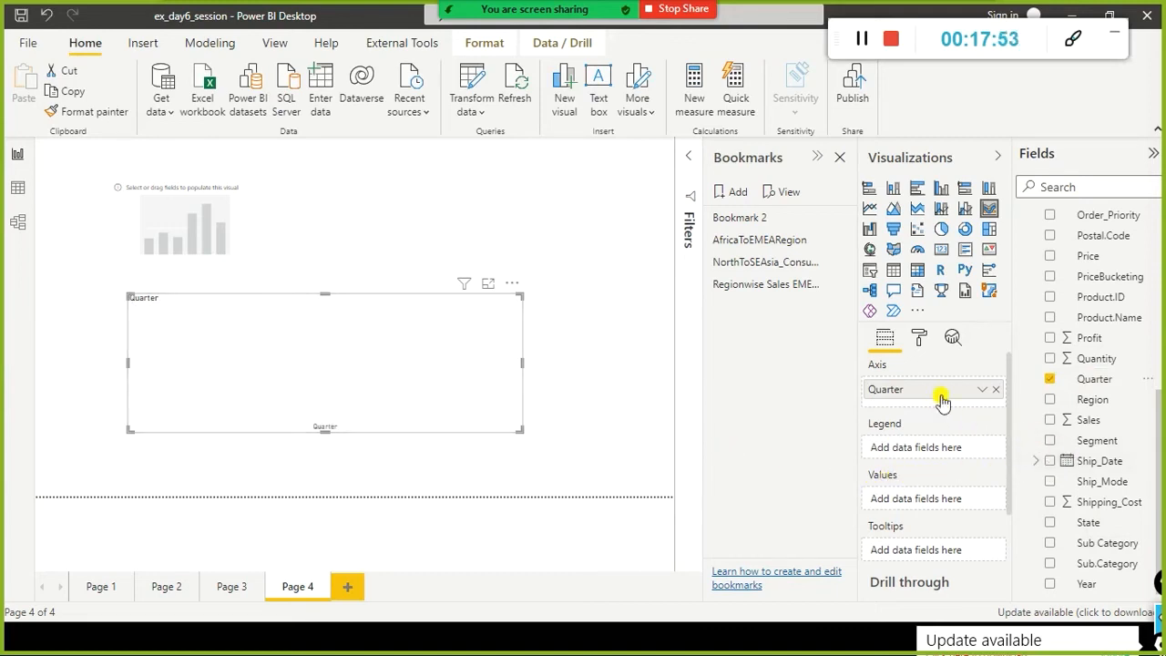
left_click_drag(939, 393, 944, 513)
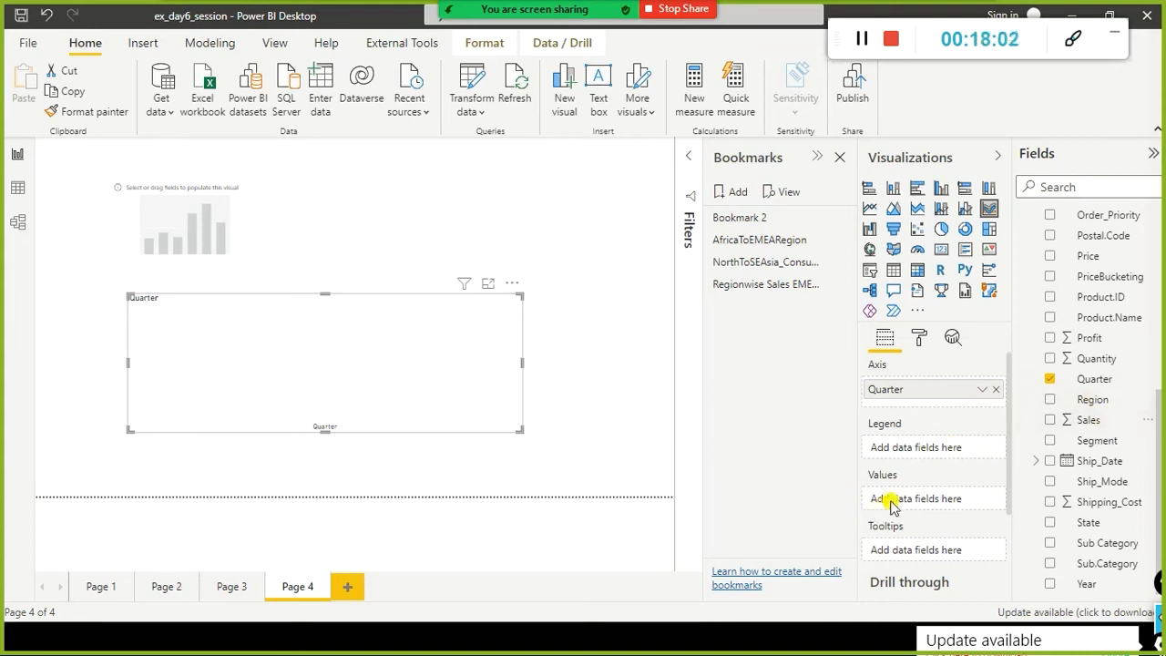
left_click_drag(1086, 420, 905, 508)
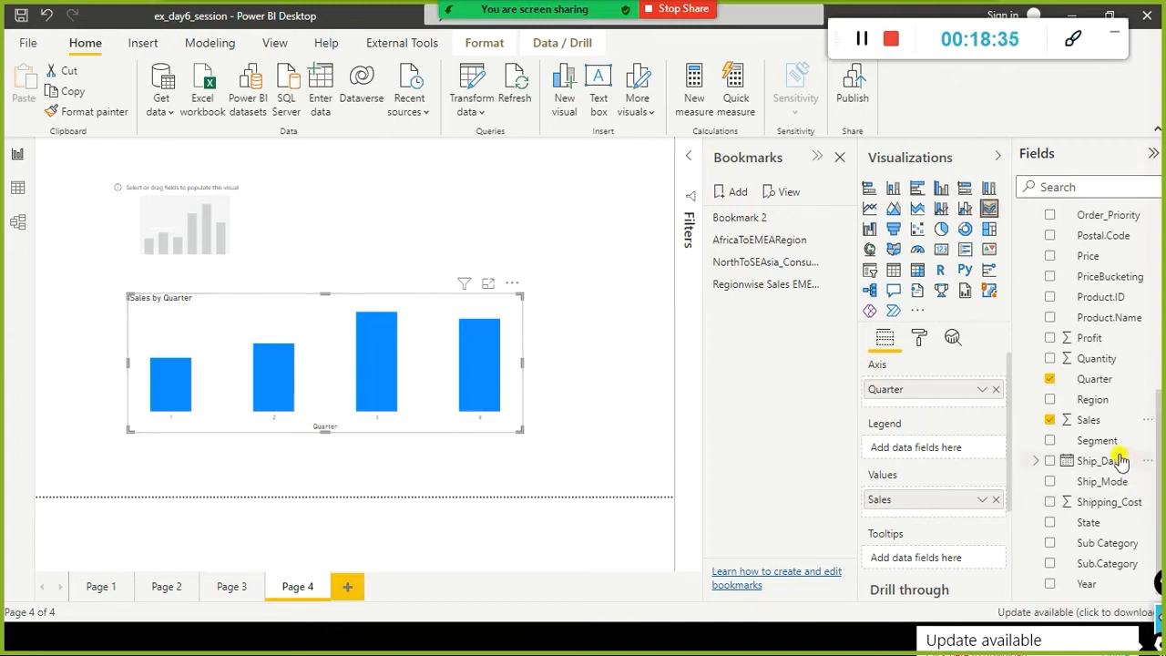
left_click_drag(1093, 401, 918, 453)
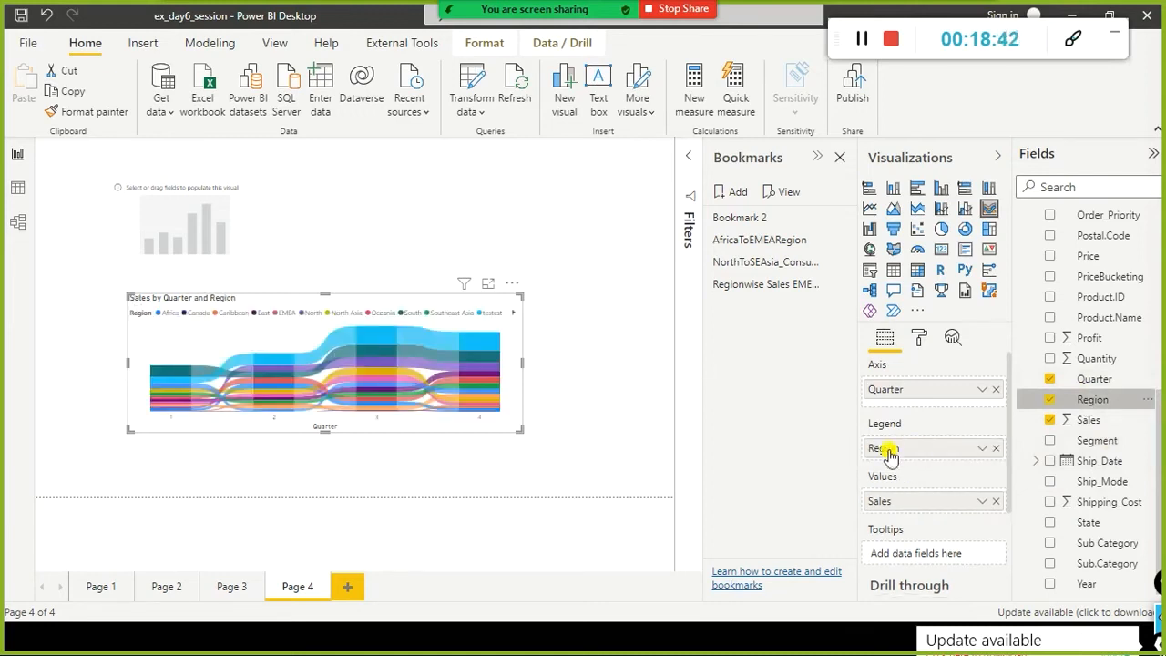
- Enlarge the ribbon chart in width and height down to the page's lower edge and shift it toward the page's centre
left_click_drag(521, 363, 630, 353)
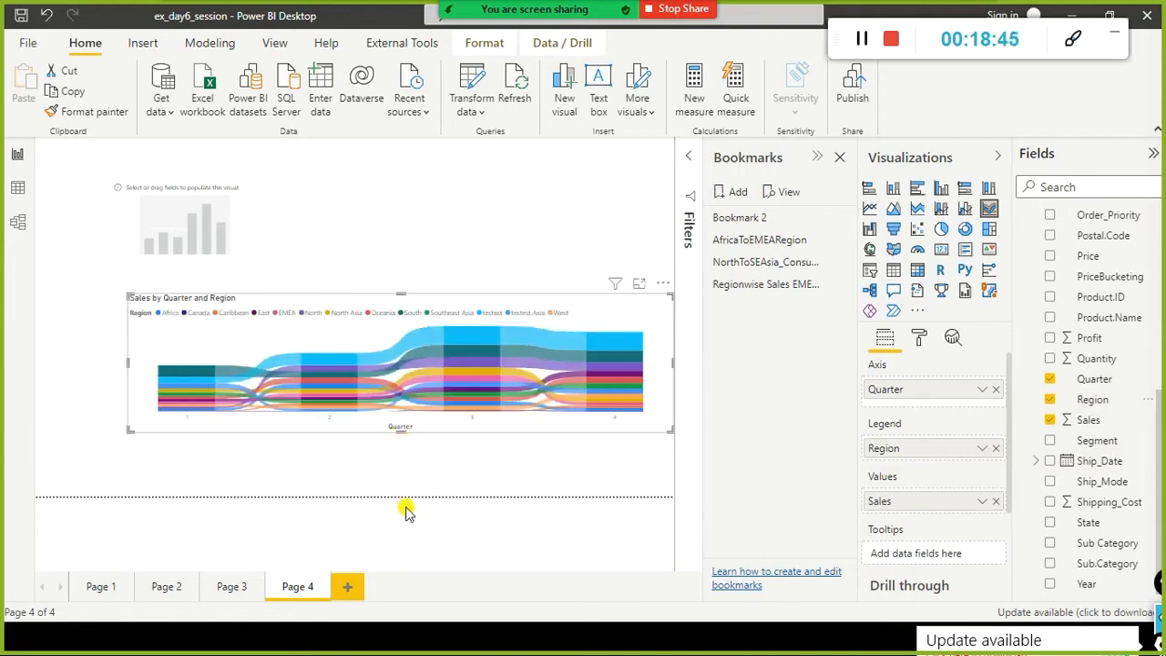
left_click_drag(405, 512, 404, 502)
left_click_drag(617, 334, 519, 338)
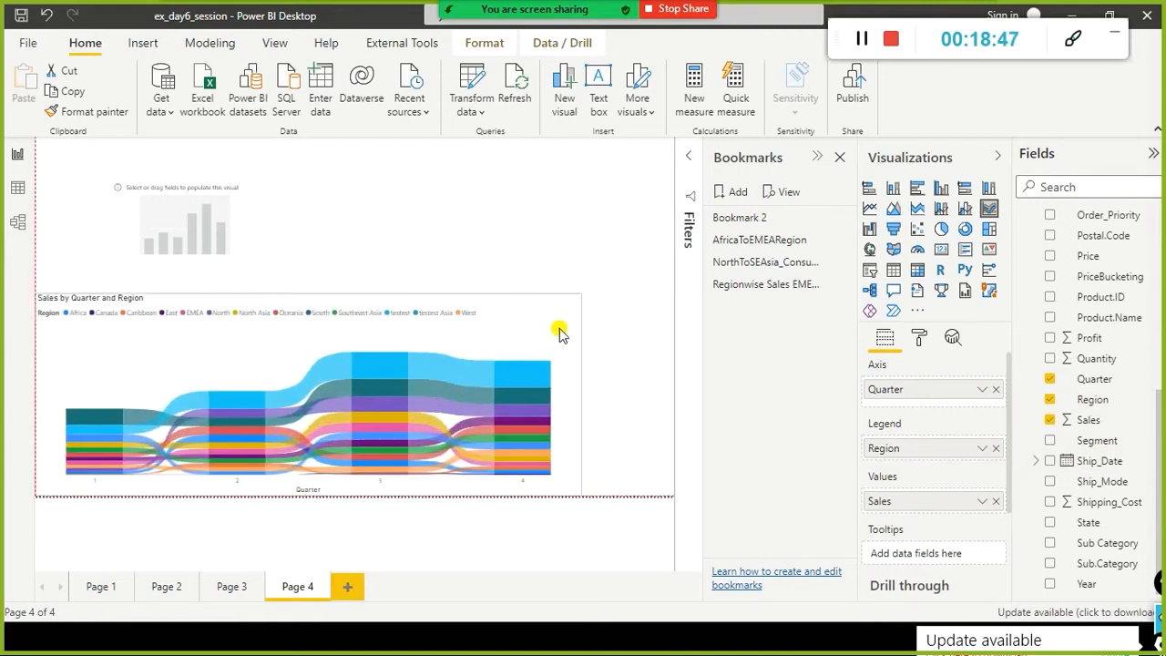
key("ctrl+z")
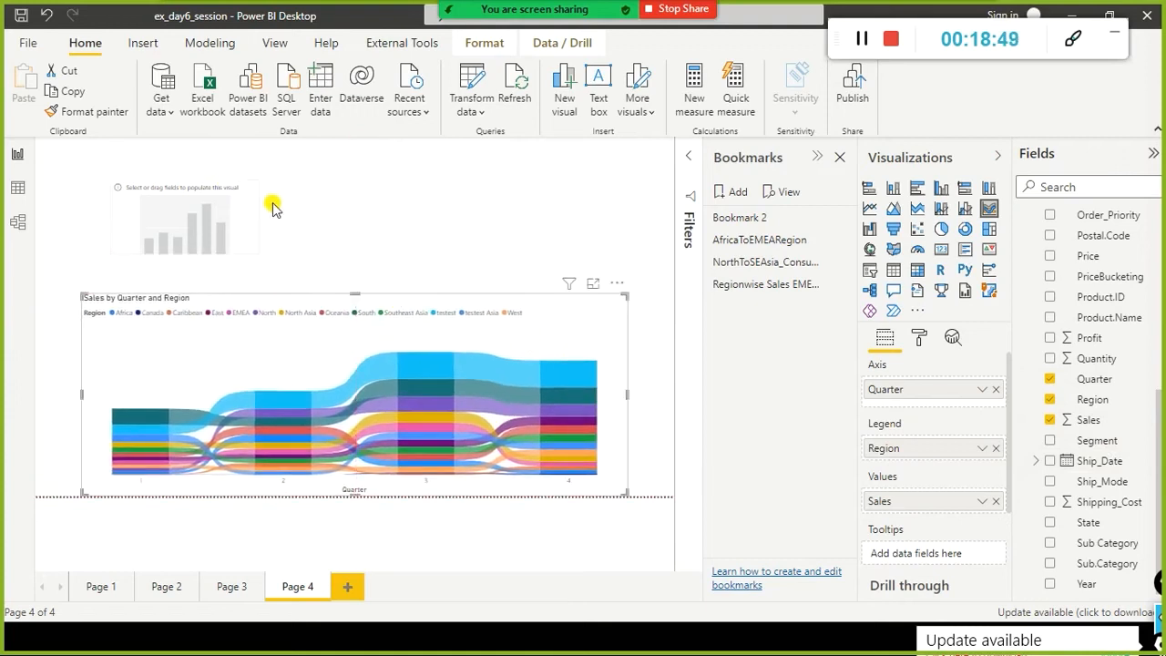
- Remove the empty placeholder visual above the ribbon chart on Page 4
left_click(247, 211)
left_click(248, 171)
left_click(268, 199)
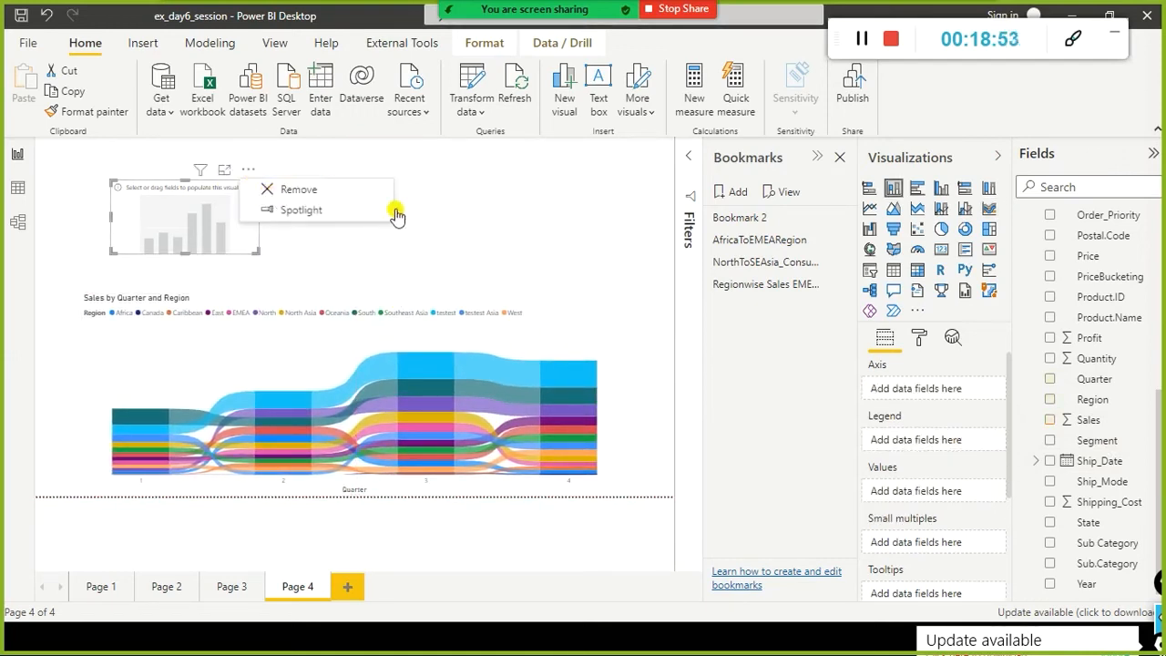
- Move the ribbon chart up the page and stretch it sideways to span the page's full width
left_click_drag(492, 325, 554, 300)
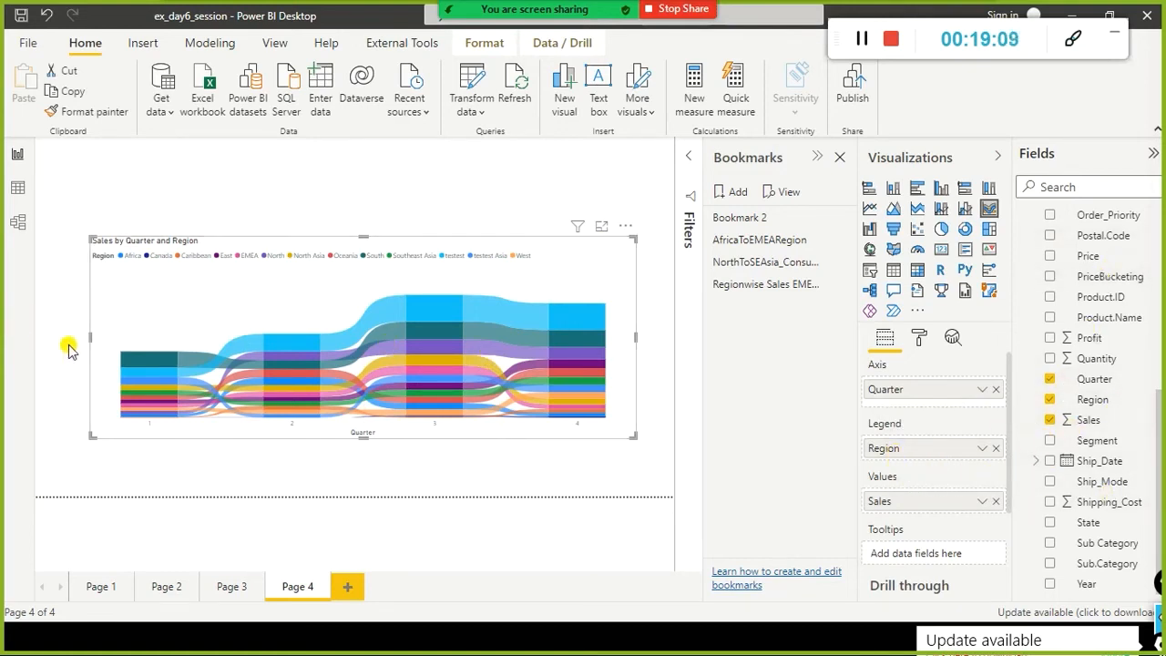
left_click_drag(90, 341, 38, 333)
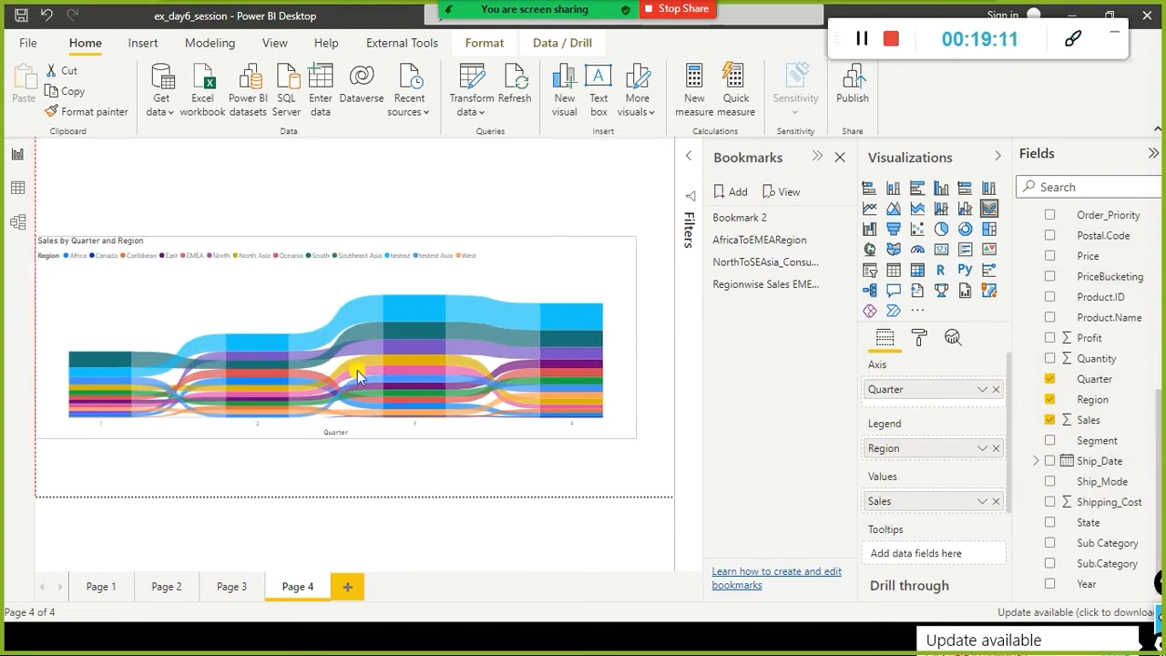
left_click_drag(642, 340, 674, 328)
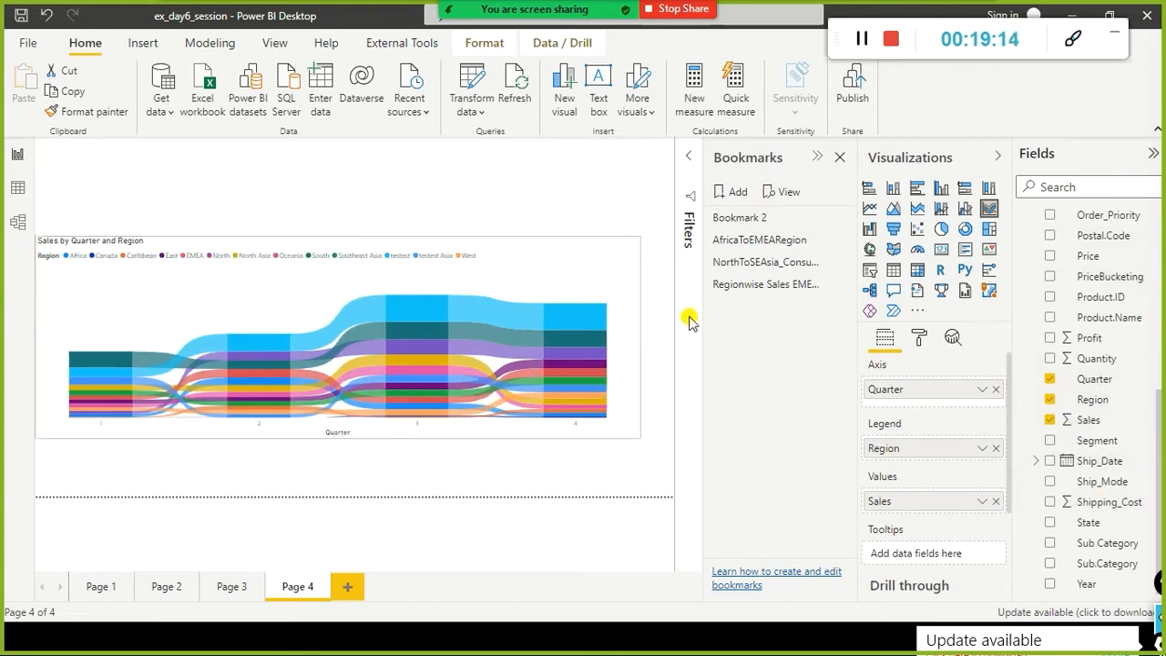
- Replace Quarter with Year on the ribbon chart's axis and extend the chart's height both downward and upward
left_click(996, 389)
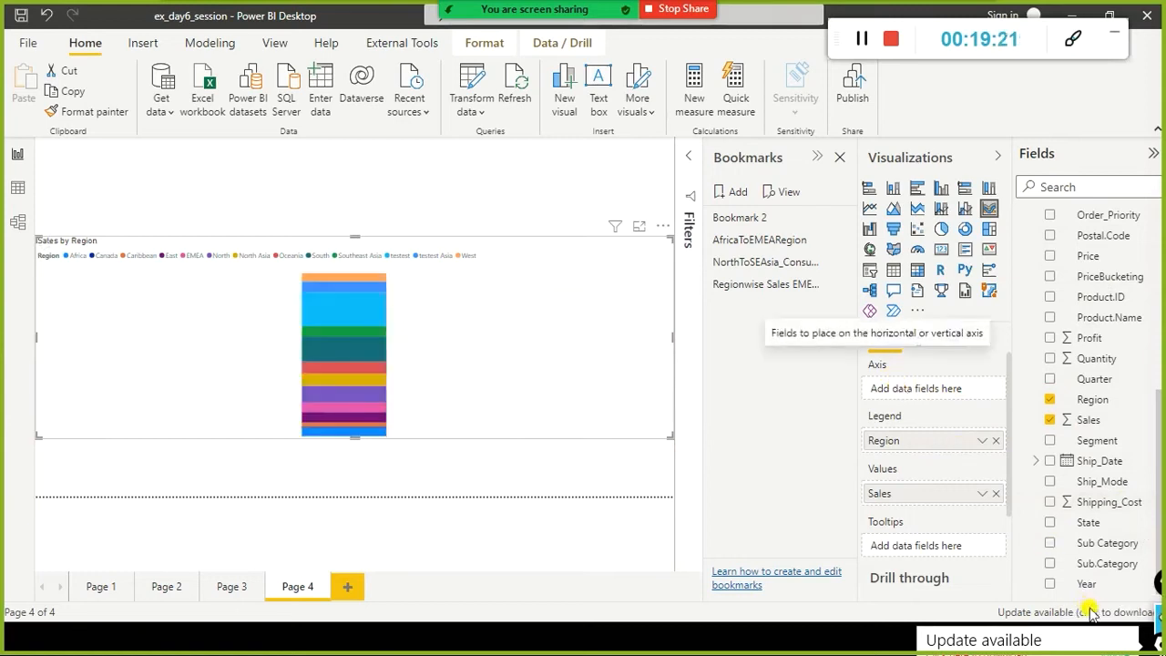
left_click_drag(1084, 584, 904, 390)
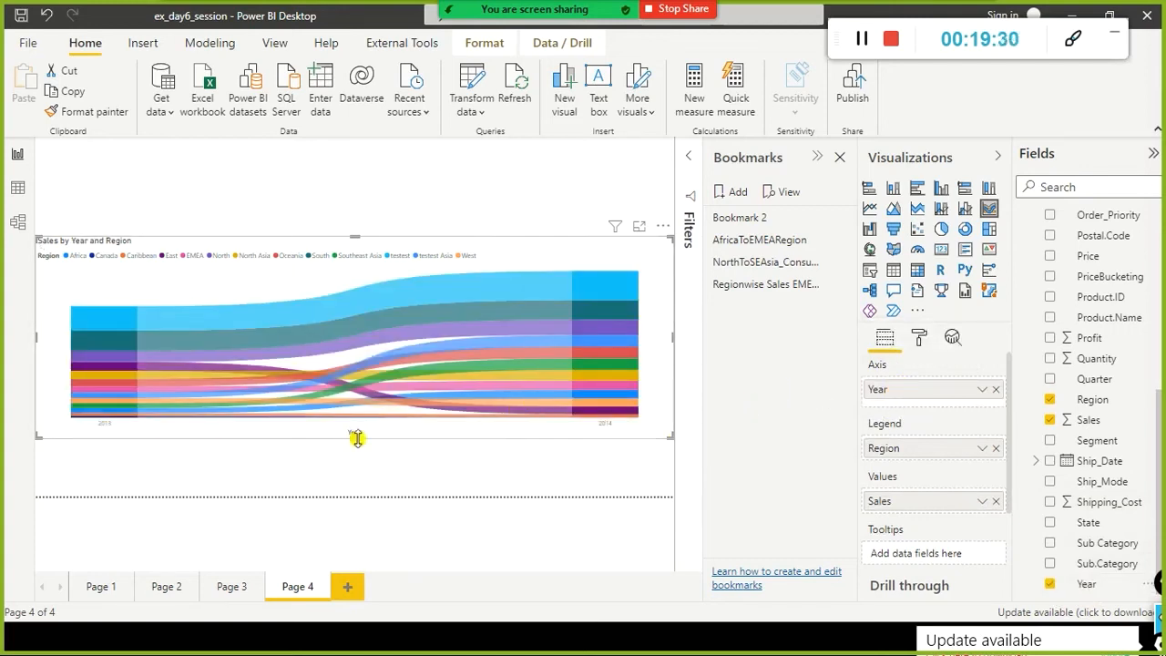
left_click_drag(353, 486, 352, 482)
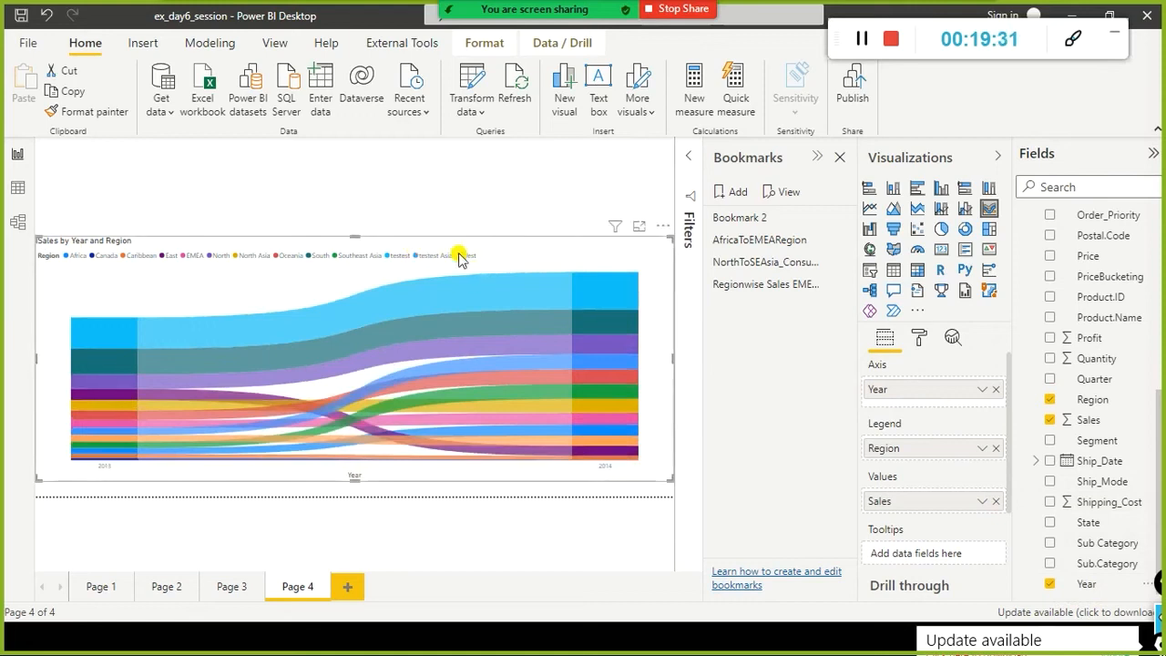
left_click_drag(358, 236, 360, 227)
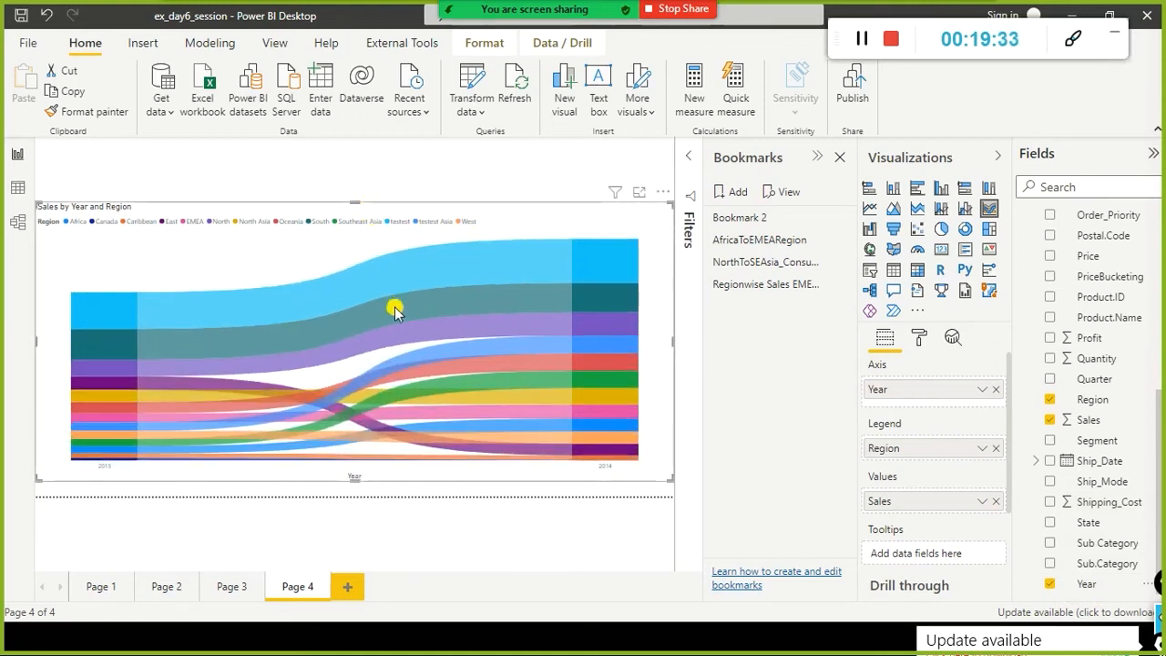
- Examine the South and testest region tooltips for their sales, sales change and rank between 2013 and 2014
mouse_move(84, 344)
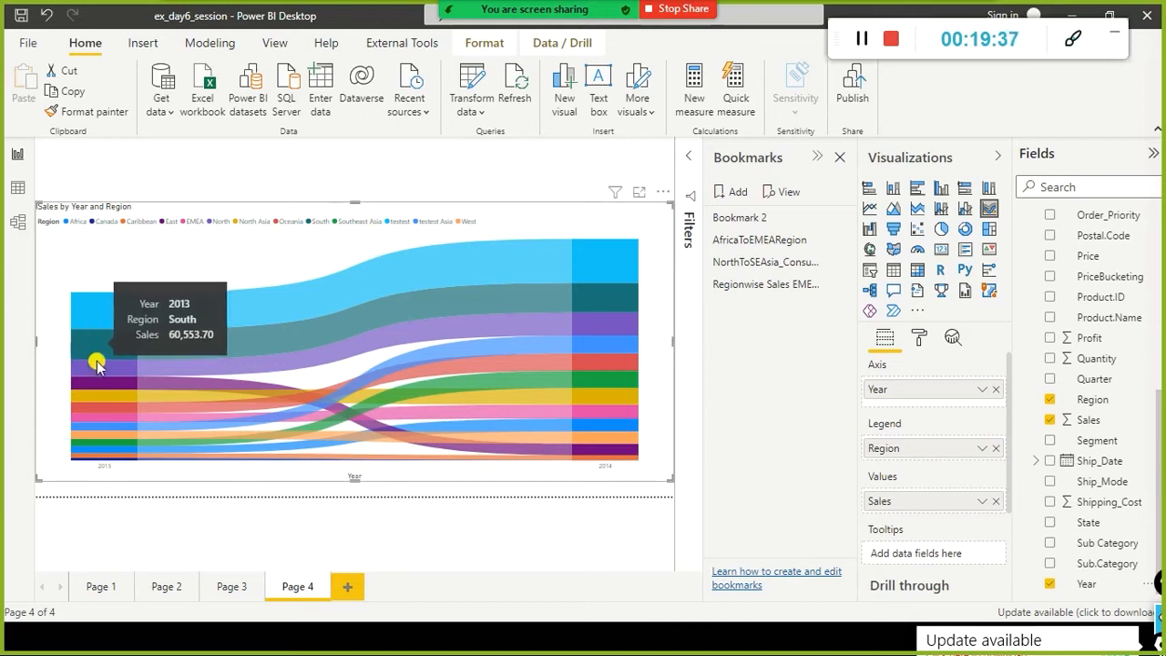
mouse_move(130, 364)
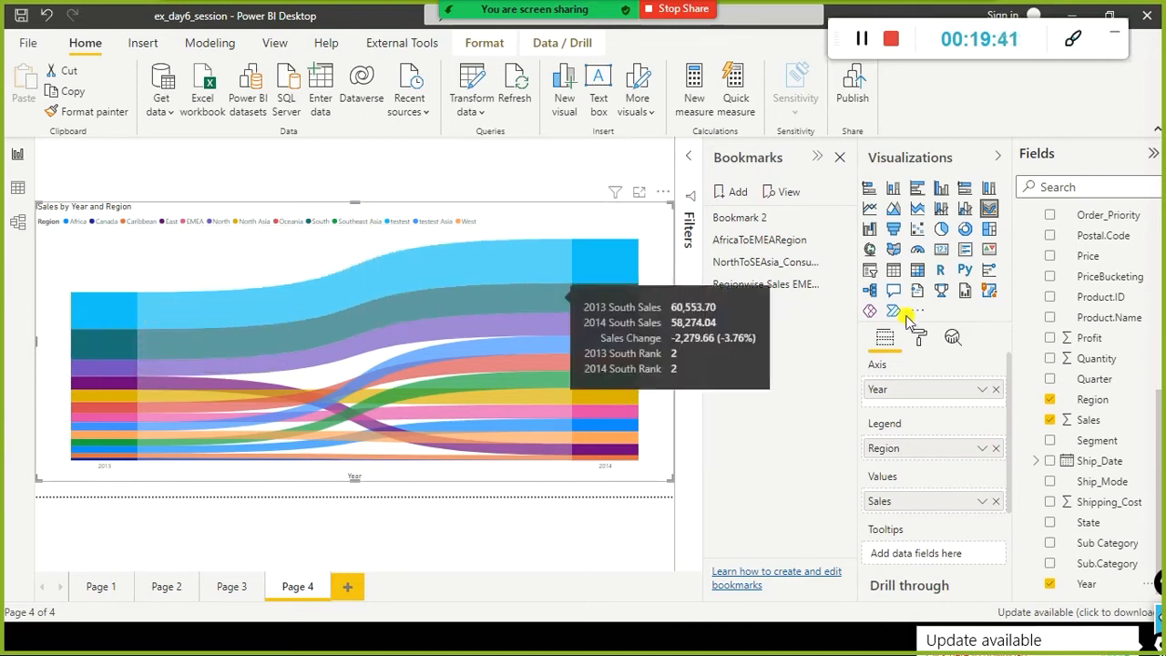
mouse_move(529, 263)
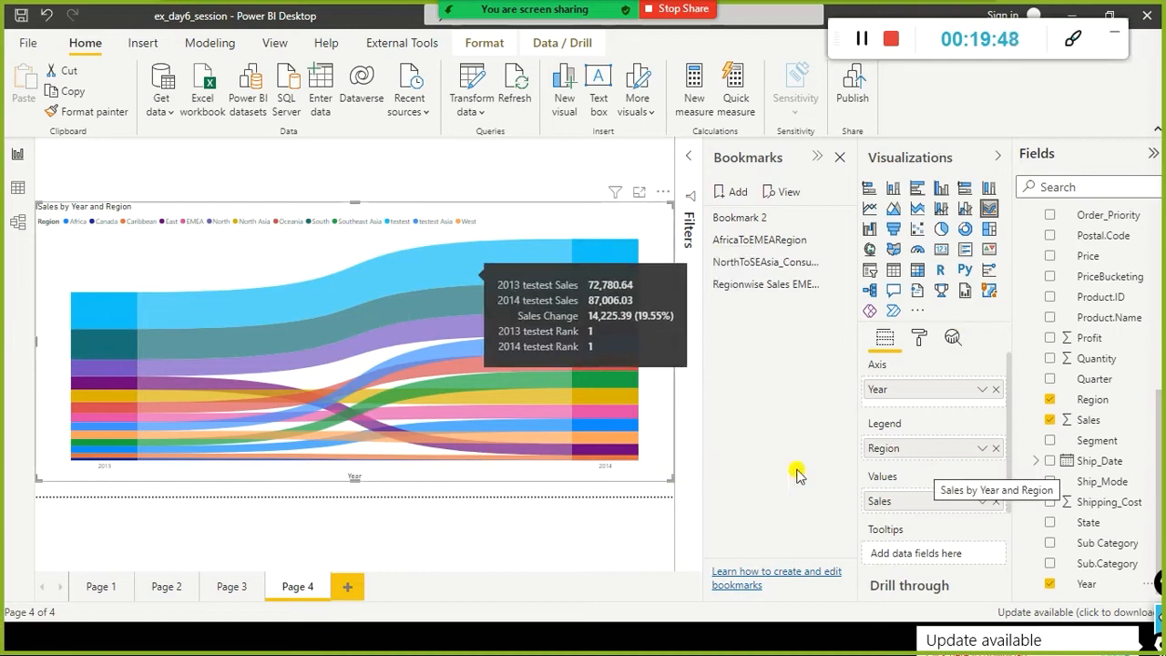
- Replace Year with Quarter on the ribbon chart's axis
left_click(995, 389)
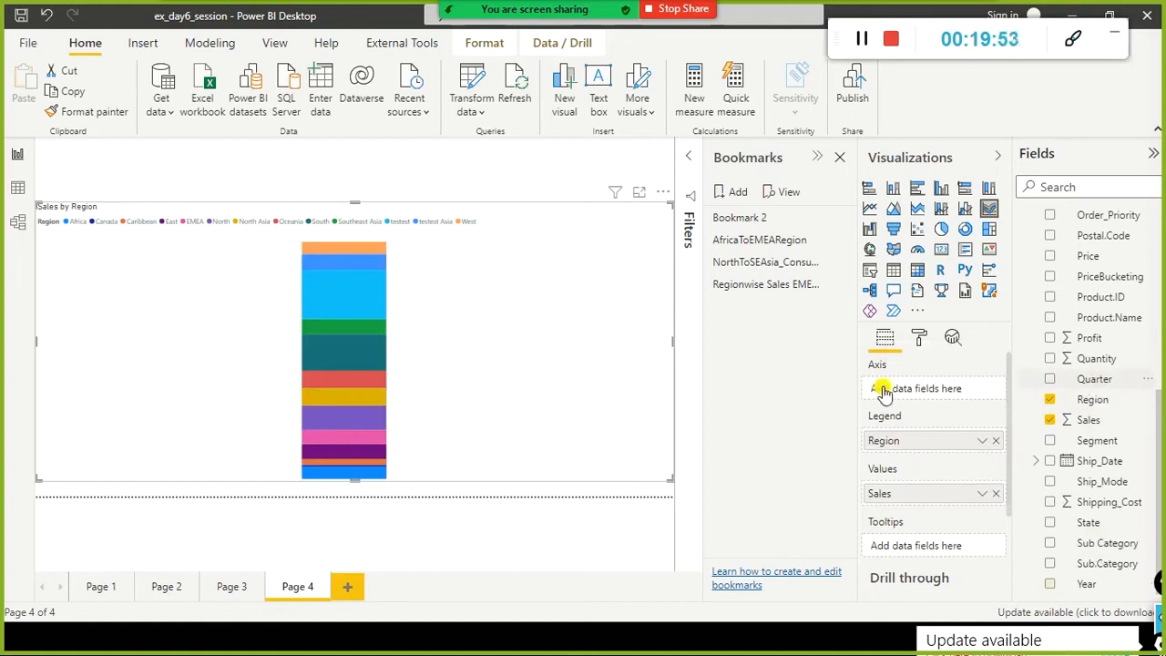
left_click_drag(1057, 381, 938, 398)
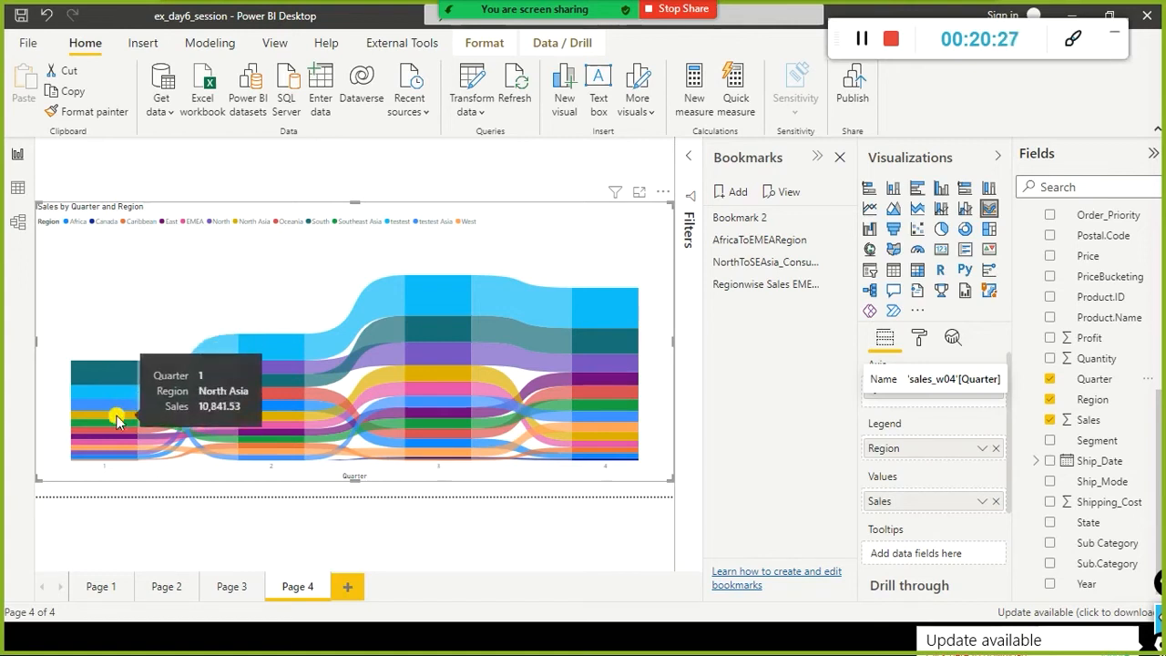
mouse_move(107, 461)
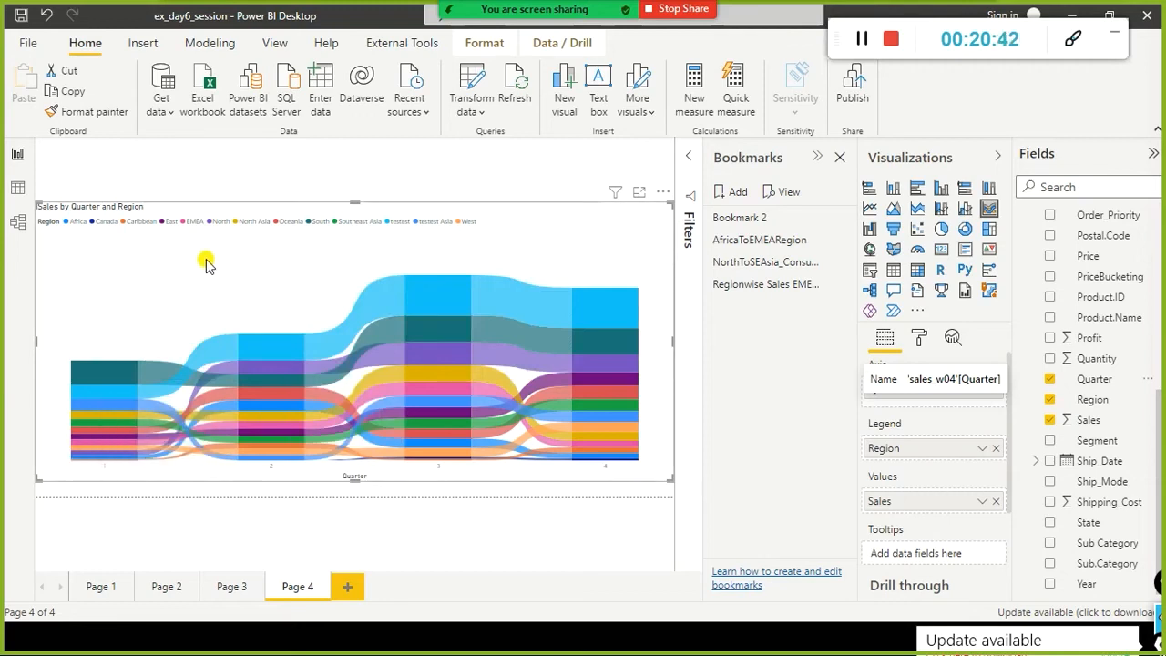
left_click_drag(119, 241, 92, 366)
left_click_drag(295, 239, 289, 356)
left_click_drag(465, 222, 453, 281)
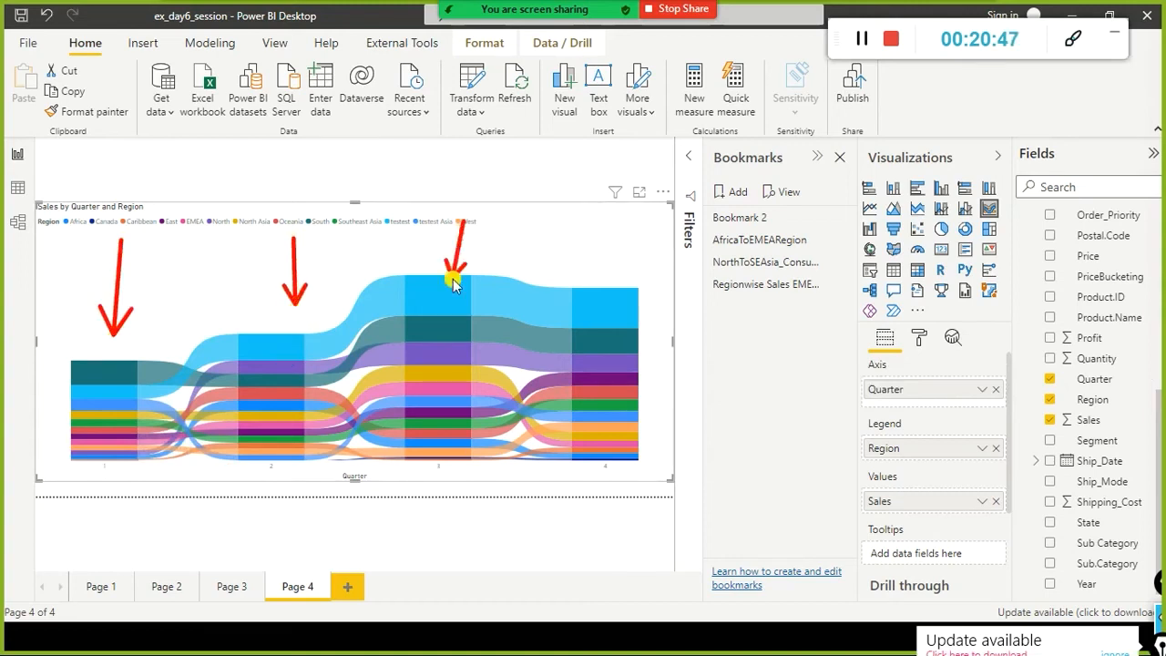
left_click_drag(622, 222, 612, 293)
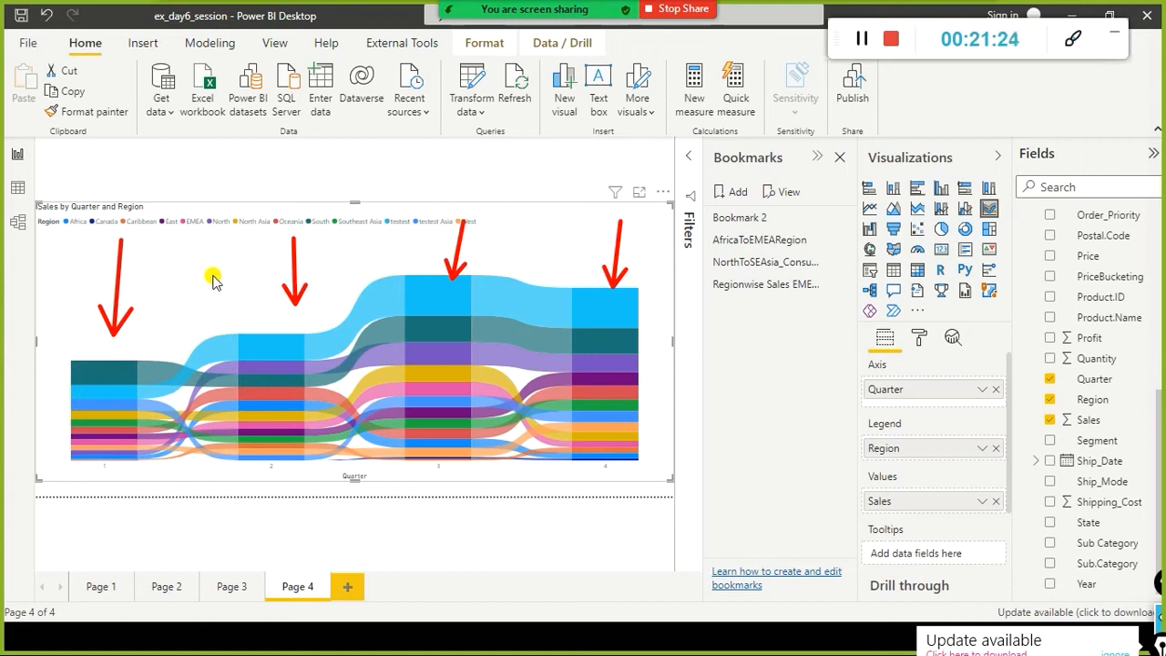
left_click_drag(212, 168, 183, 351)
left_click_drag(211, 318, 182, 351)
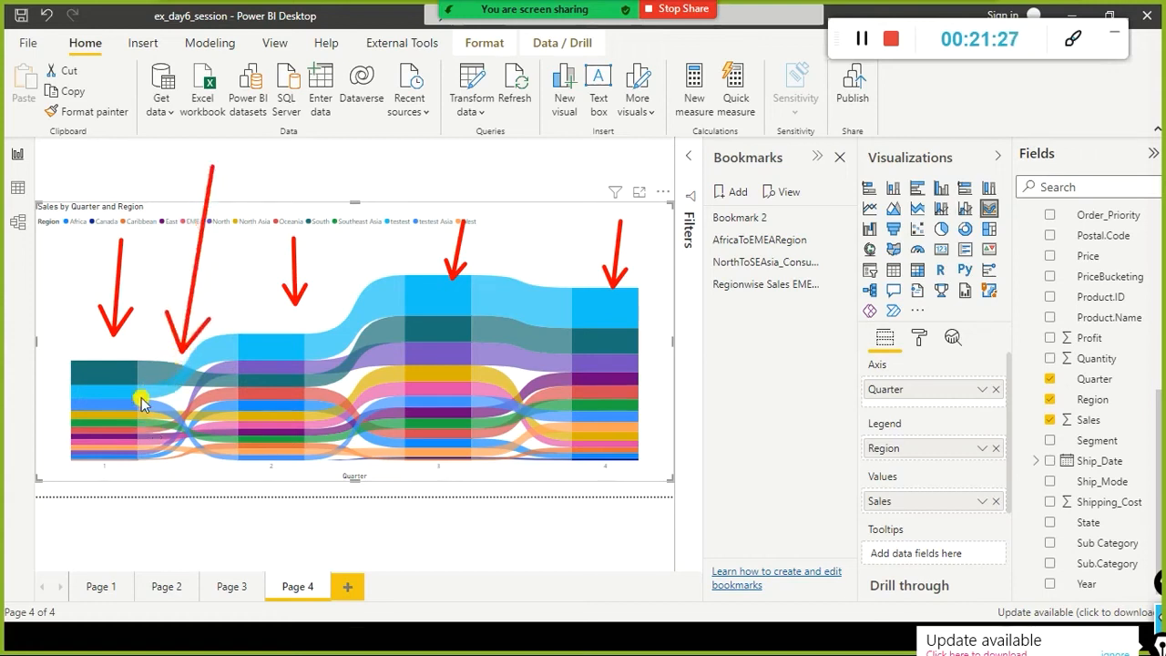
mouse_move(135, 339)
left_mouse_down()
mouse_move(137, 430)
mouse_move(189, 472)
mouse_move(237, 470)
left_mouse_up()
mouse_move(303, 301)
left_mouse_down()
mouse_move(310, 373)
mouse_move(356, 464)
mouse_move(421, 461)
mouse_move(403, 463)
left_mouse_up()
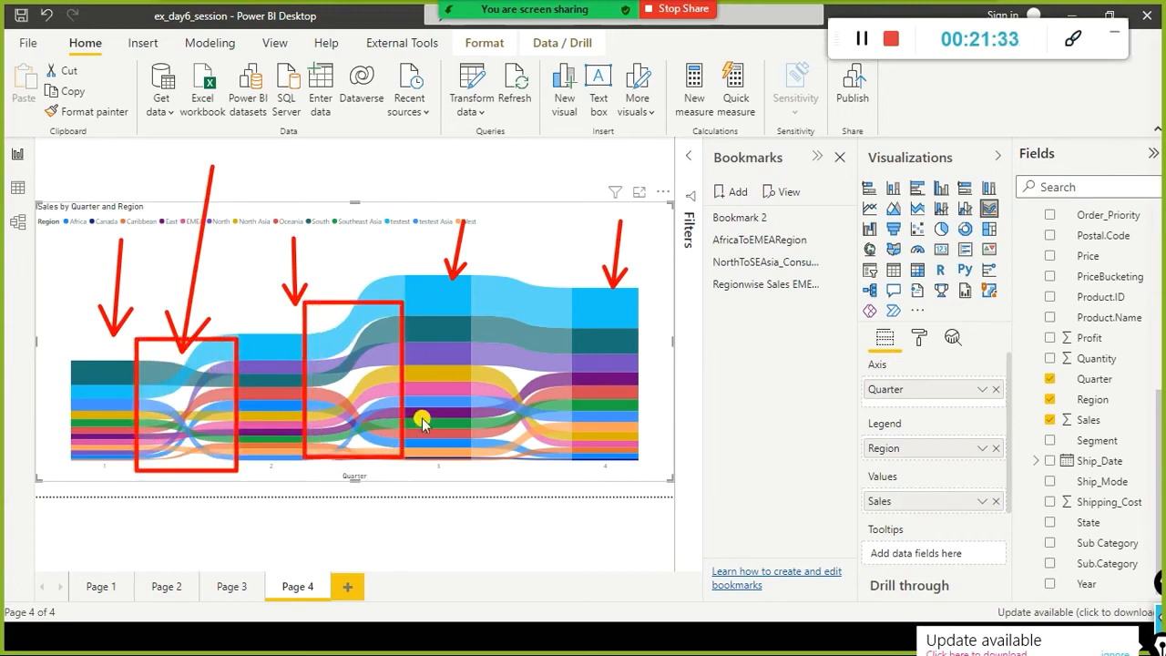
mouse_move(473, 239)
left_mouse_down()
mouse_move(508, 415)
mouse_move(575, 472)
left_mouse_up()
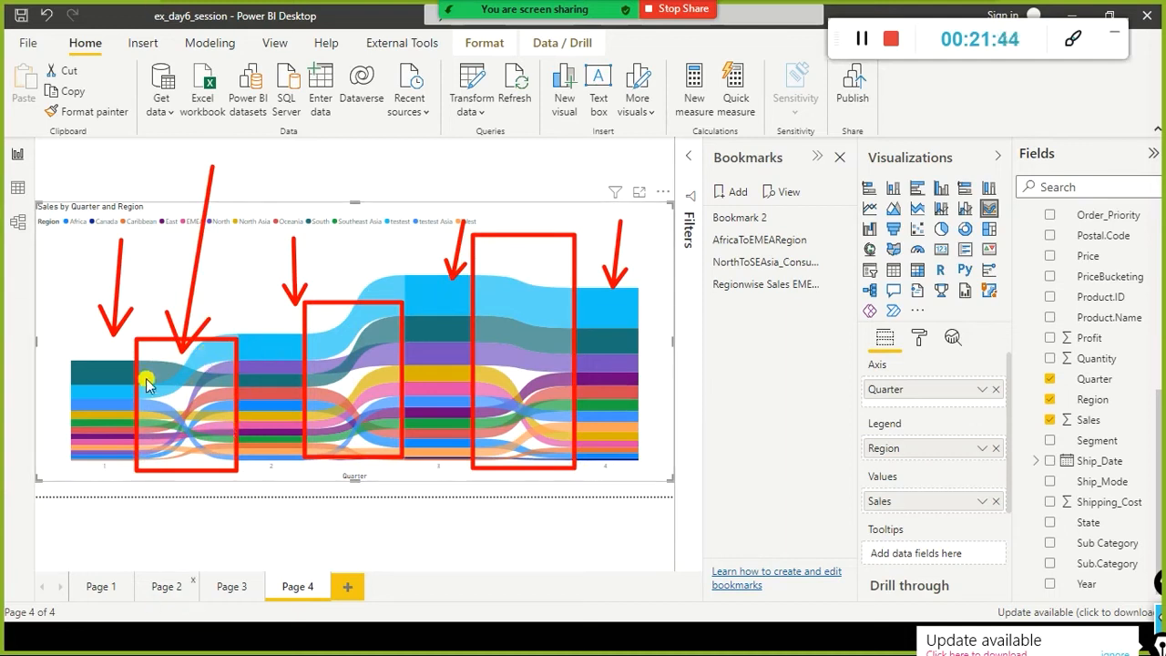
mouse_move(152, 383)
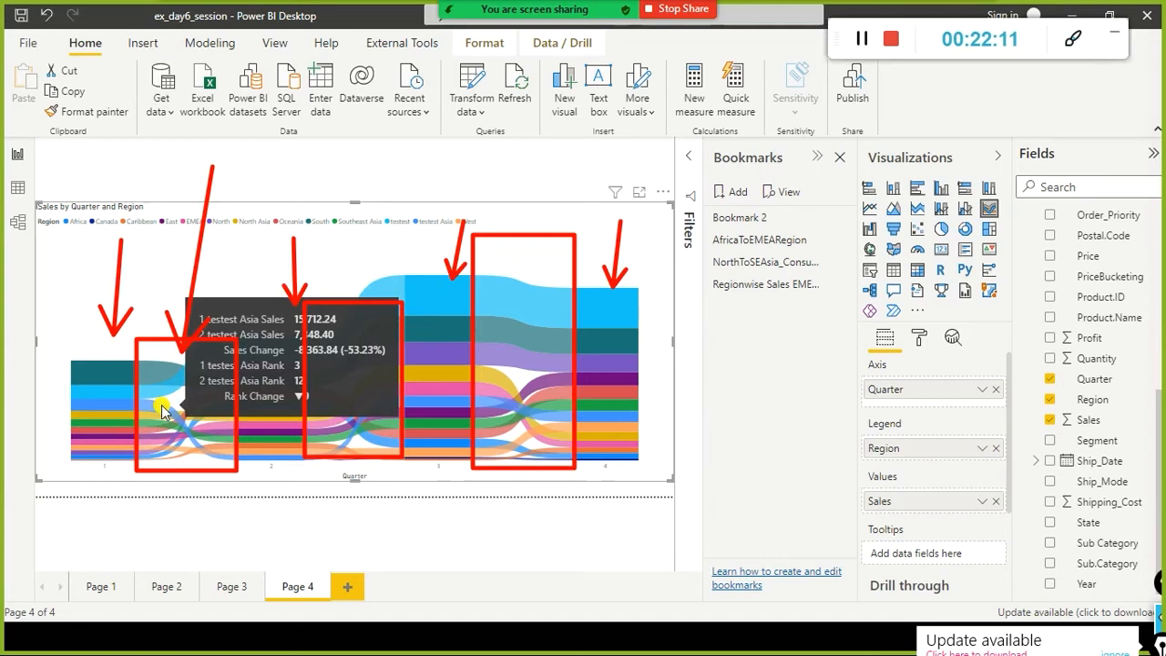
key("Escape")
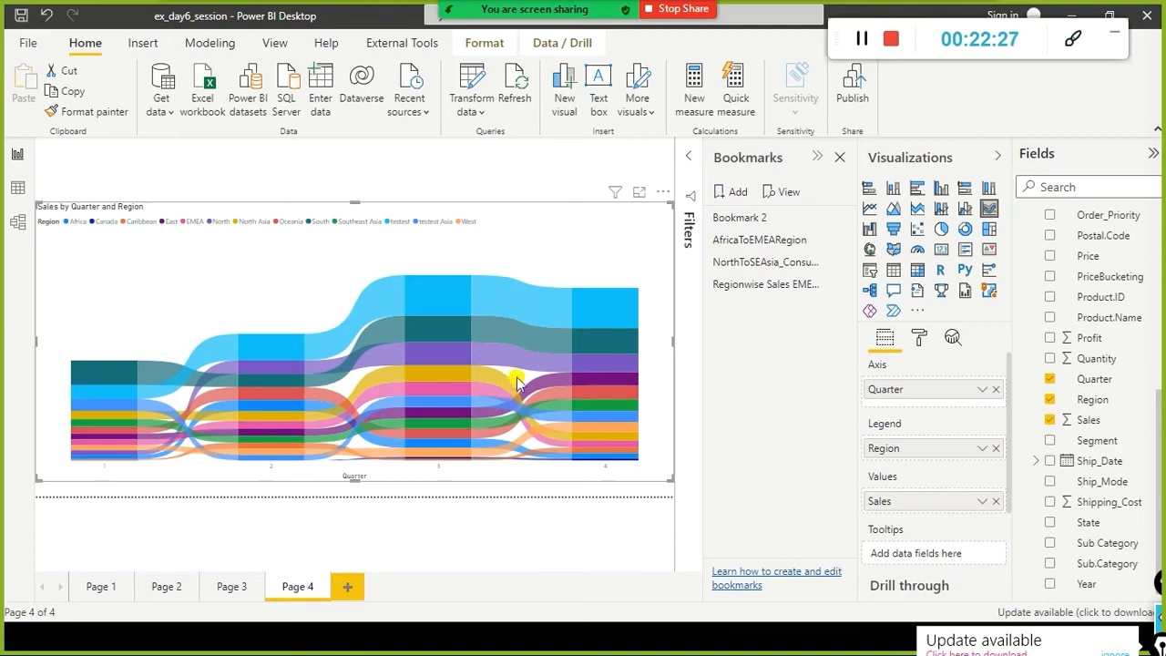
- Examine the ribbon tooltips between quarters for each region's sales change and rank, including testest from quarter 3 to 4
mouse_move(194, 357)
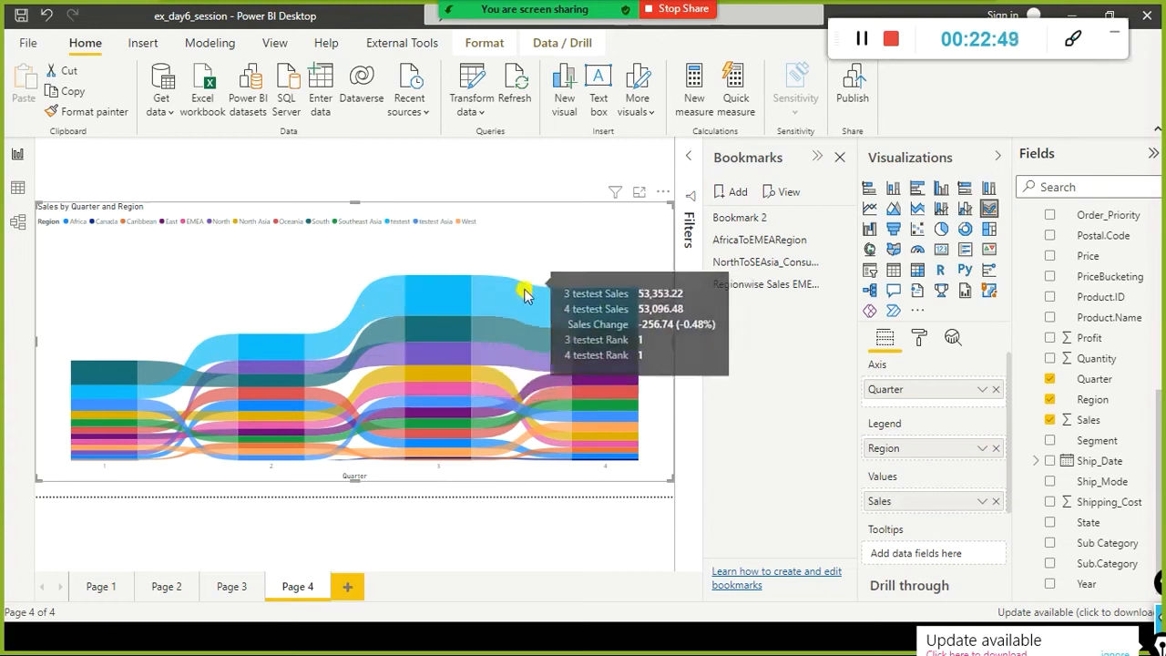
mouse_move(523, 313)
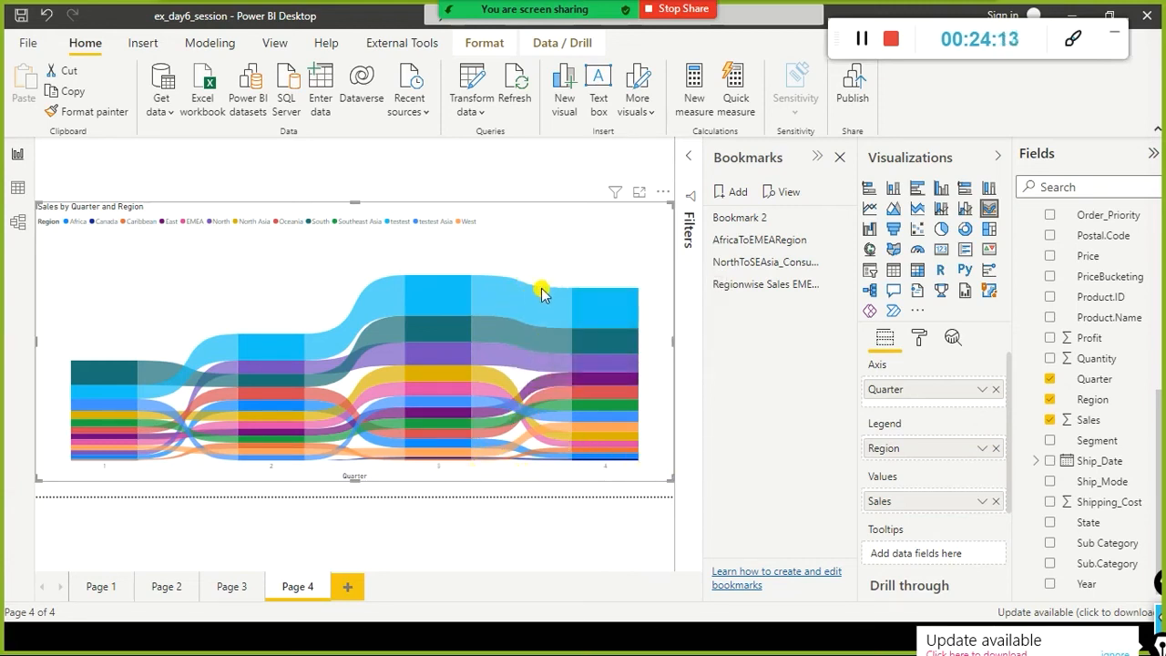
mouse_move(538, 297)
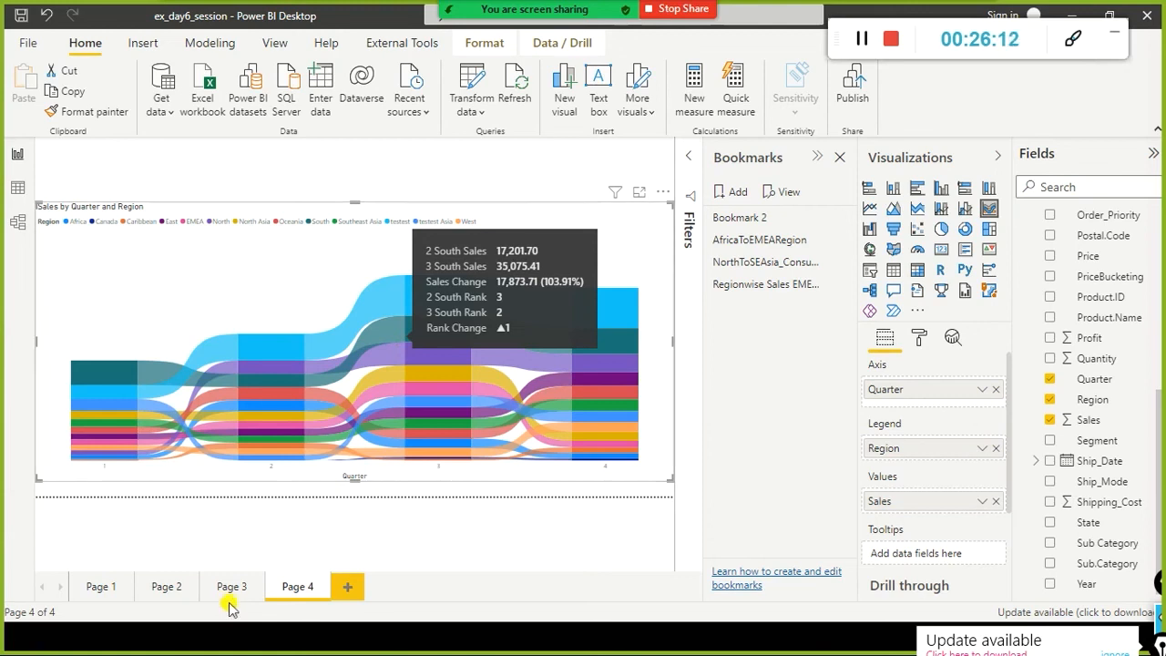
- Insert a blank button on Page 2, which holds the slicers and the Sales by Region donut chart
left_click(164, 586)
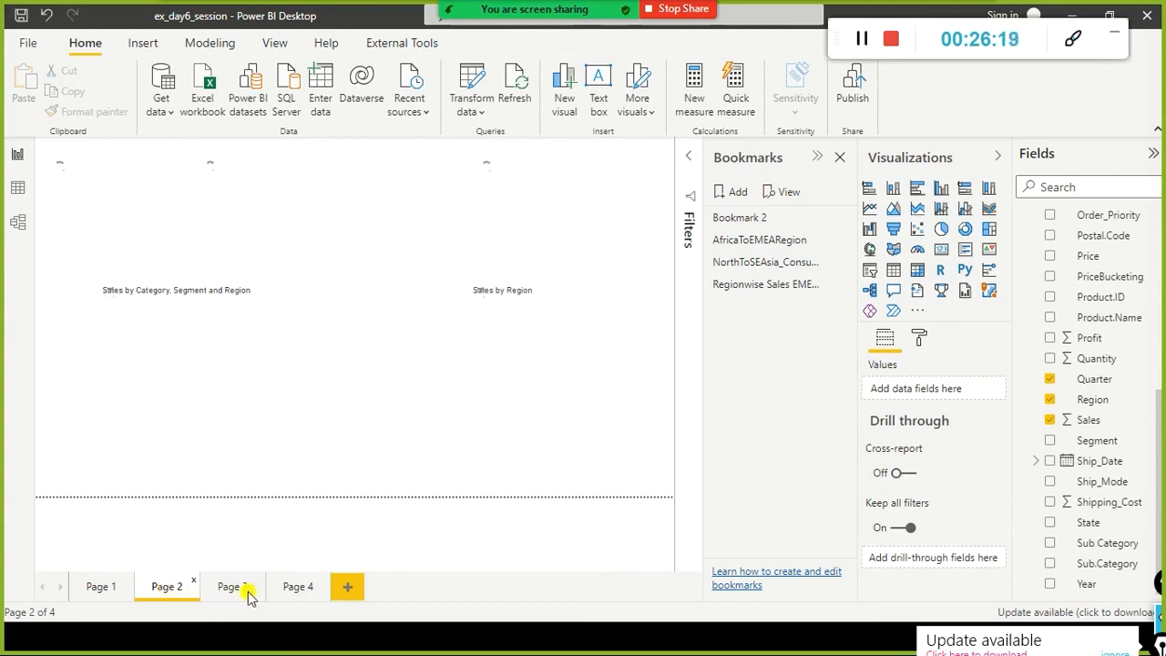
left_click(233, 587)
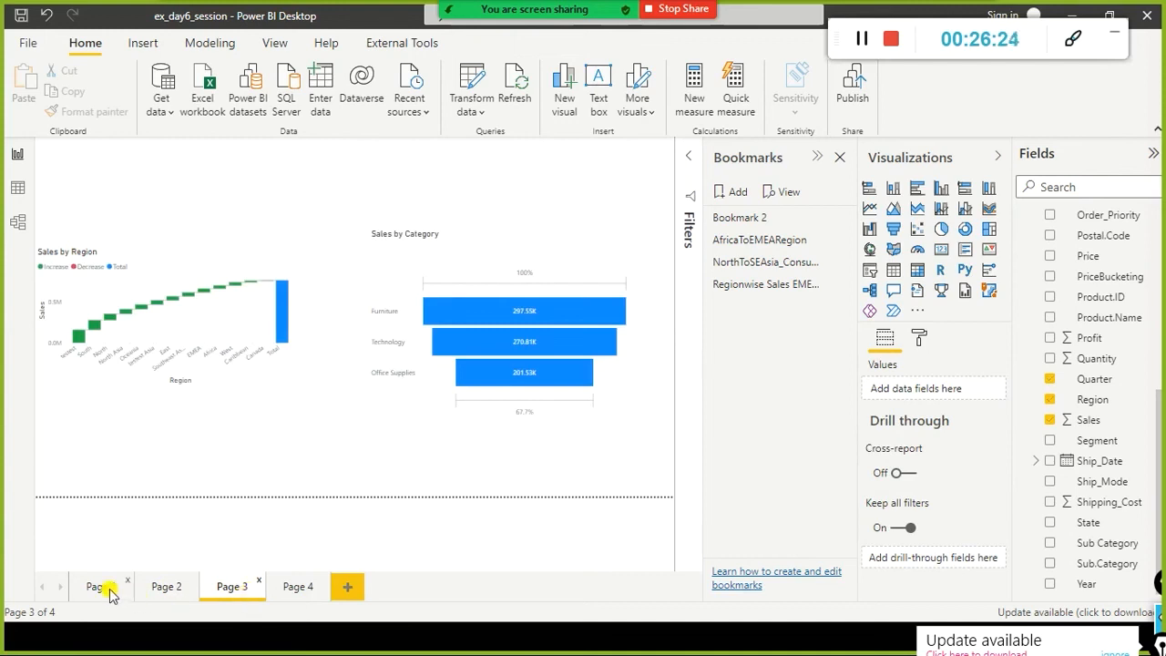
left_click(161, 590)
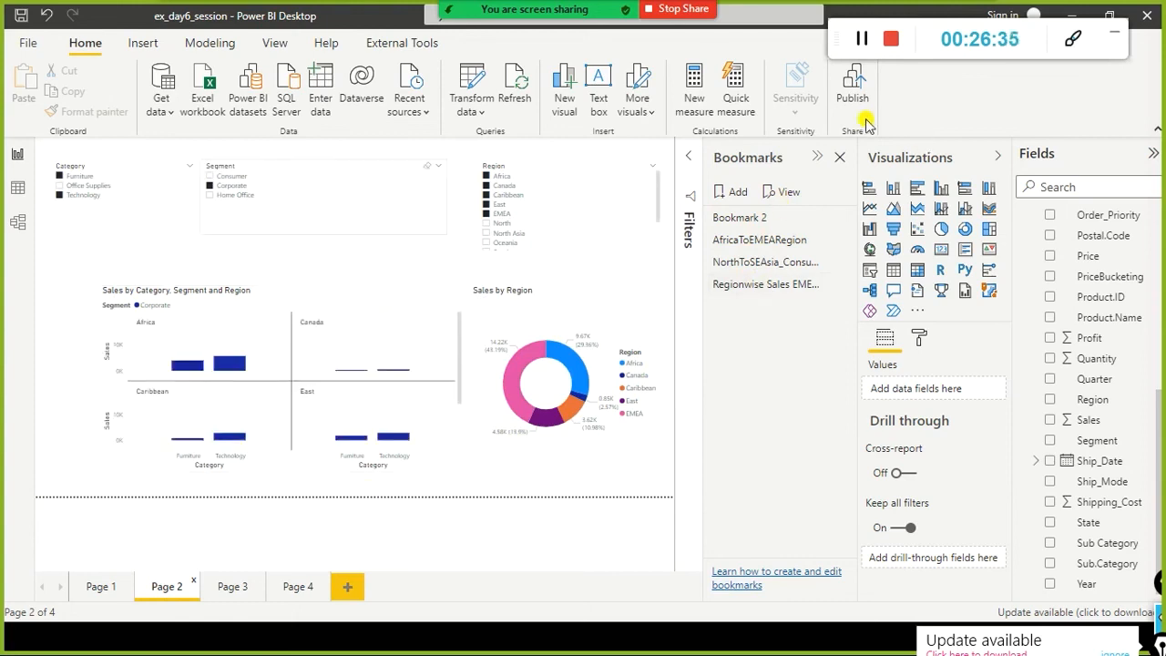
left_click(143, 46)
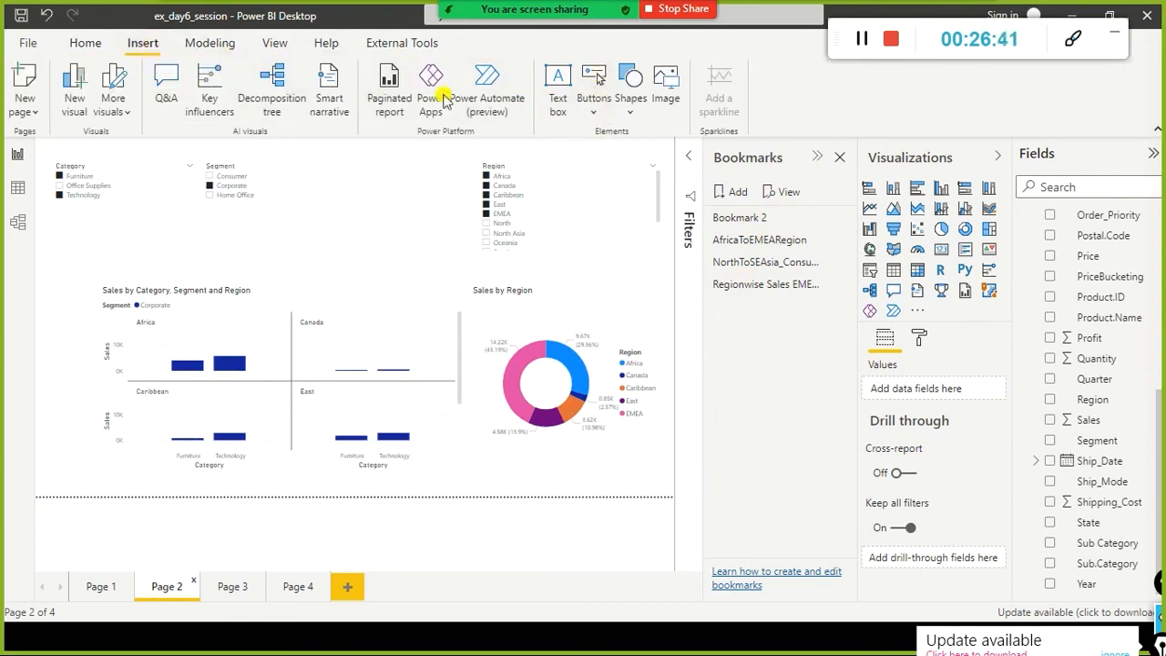
left_click(630, 116)
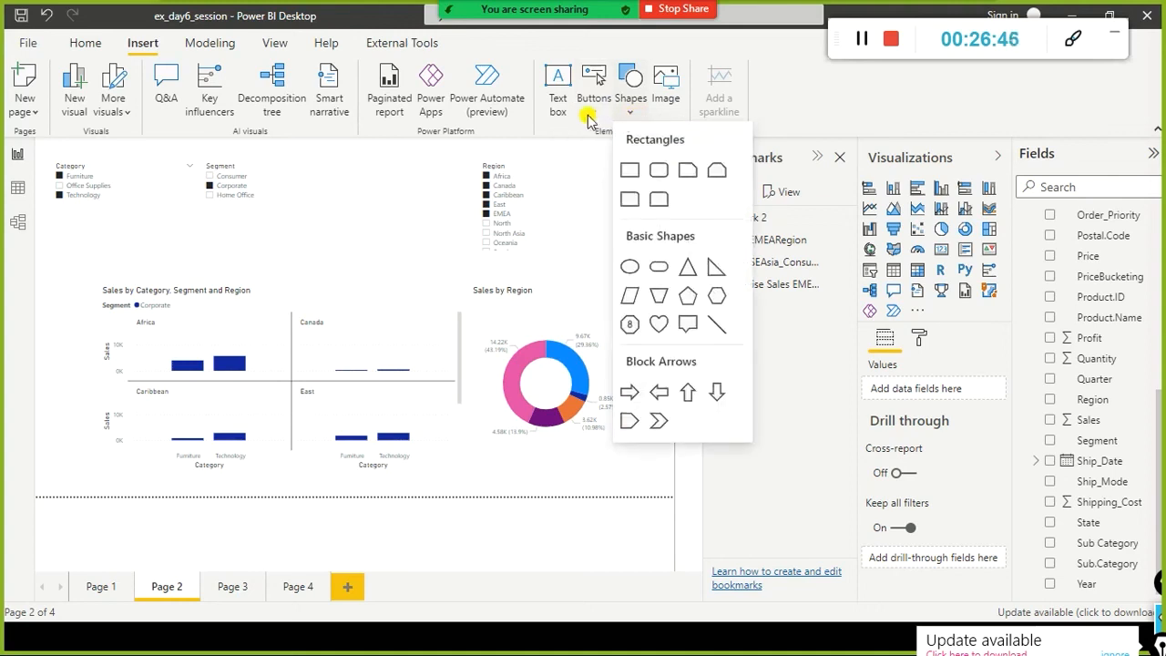
left_click(593, 116)
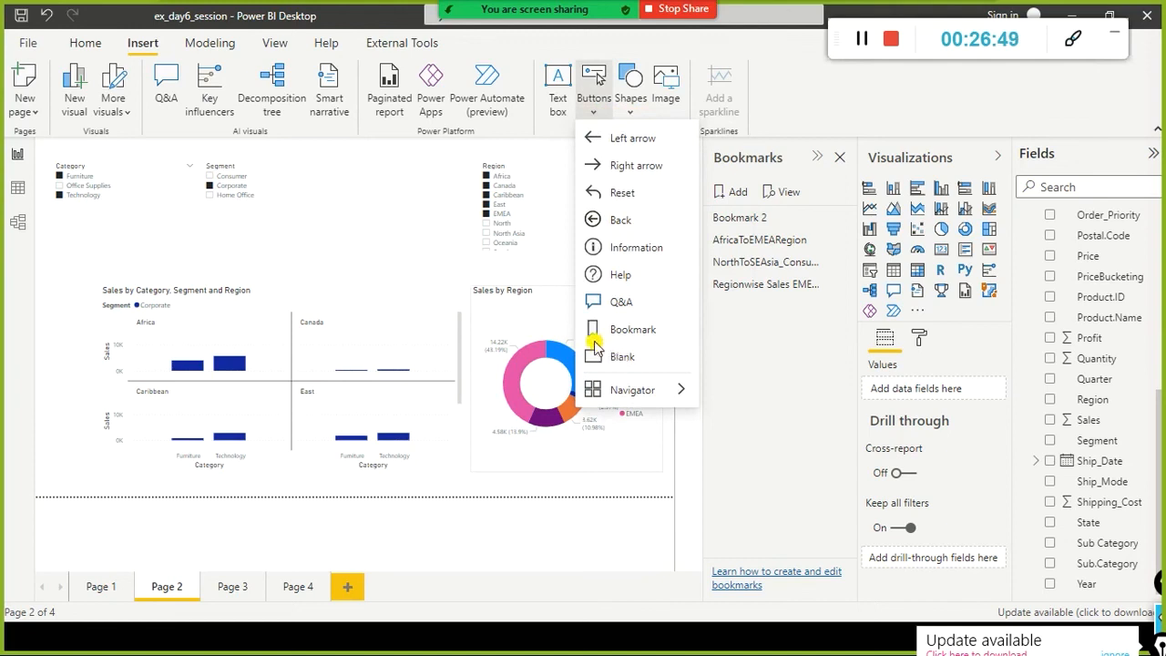
left_click(619, 354)
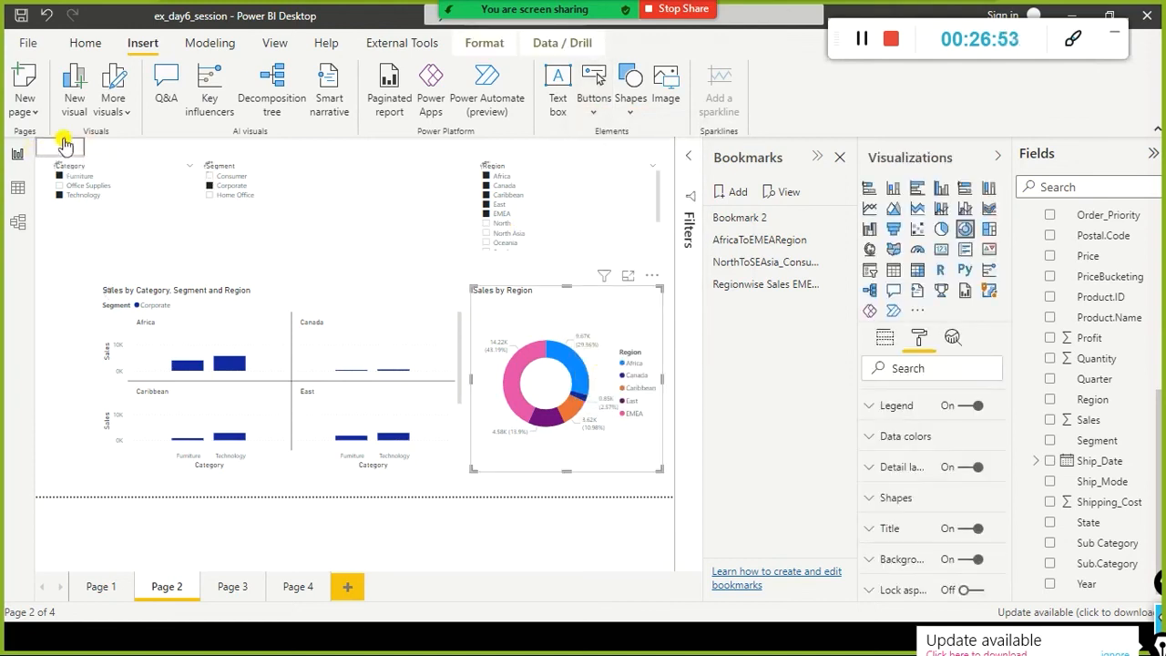
- Enlarge the blank button into a wide rectangle and place it below the Category slicer, keeping the column chart beneath it
left_click_drag(84, 147, 368, 218)
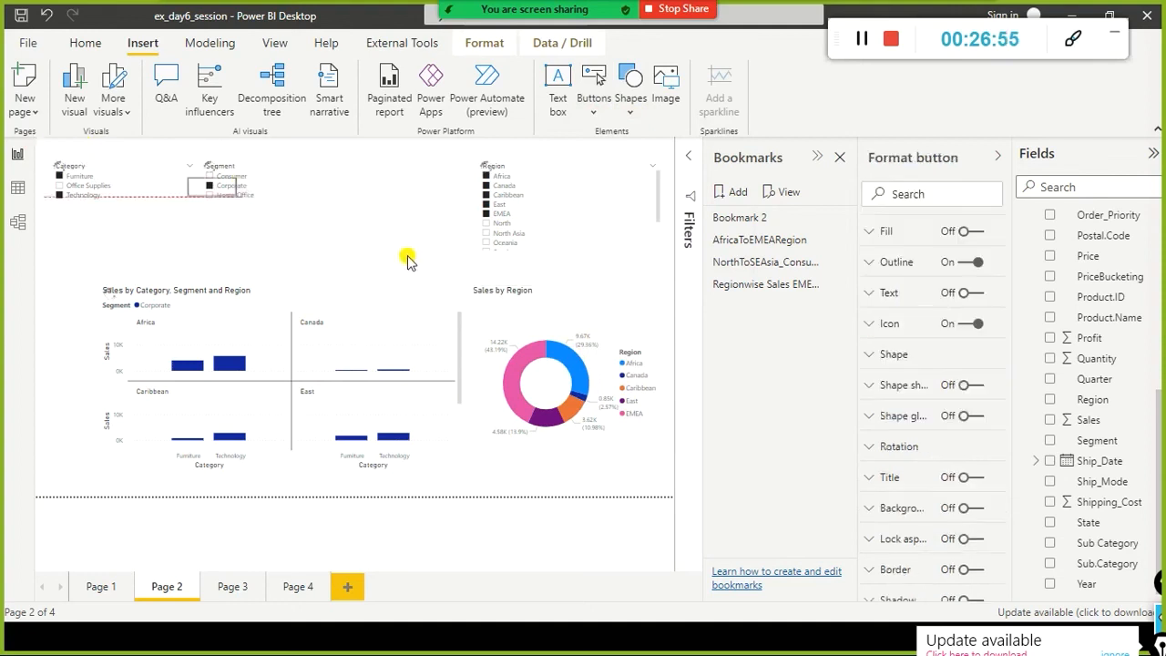
left_click_drag(209, 194, 270, 222)
left_click_drag(394, 258, 493, 479)
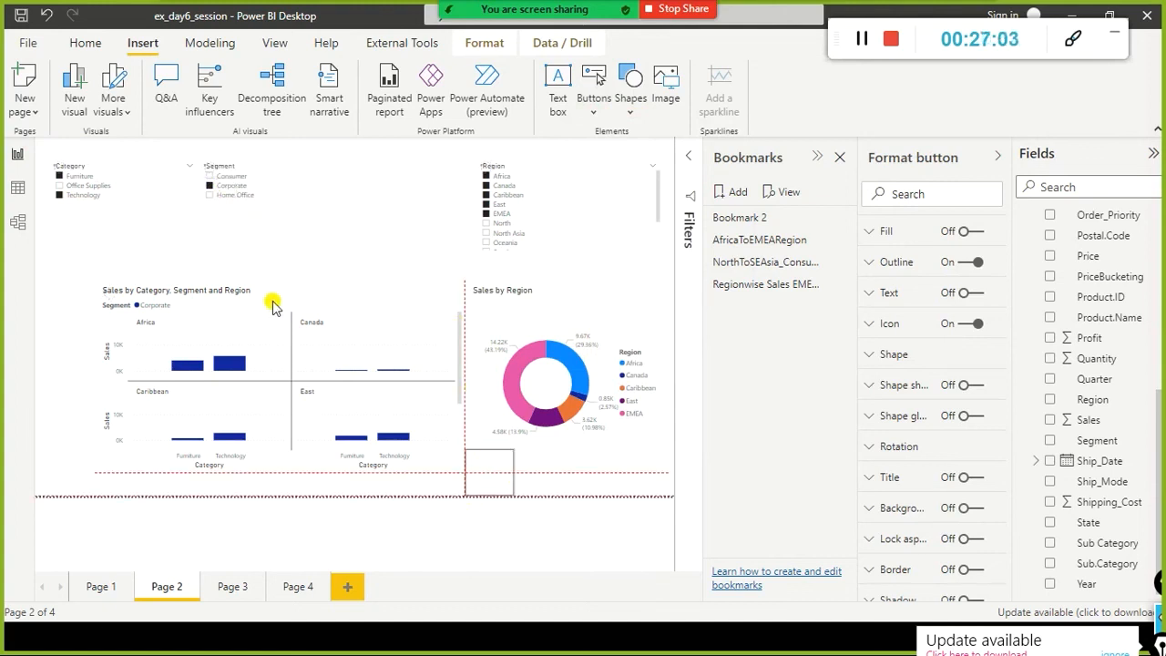
left_click(504, 495)
left_click_drag(451, 333, 135, 235)
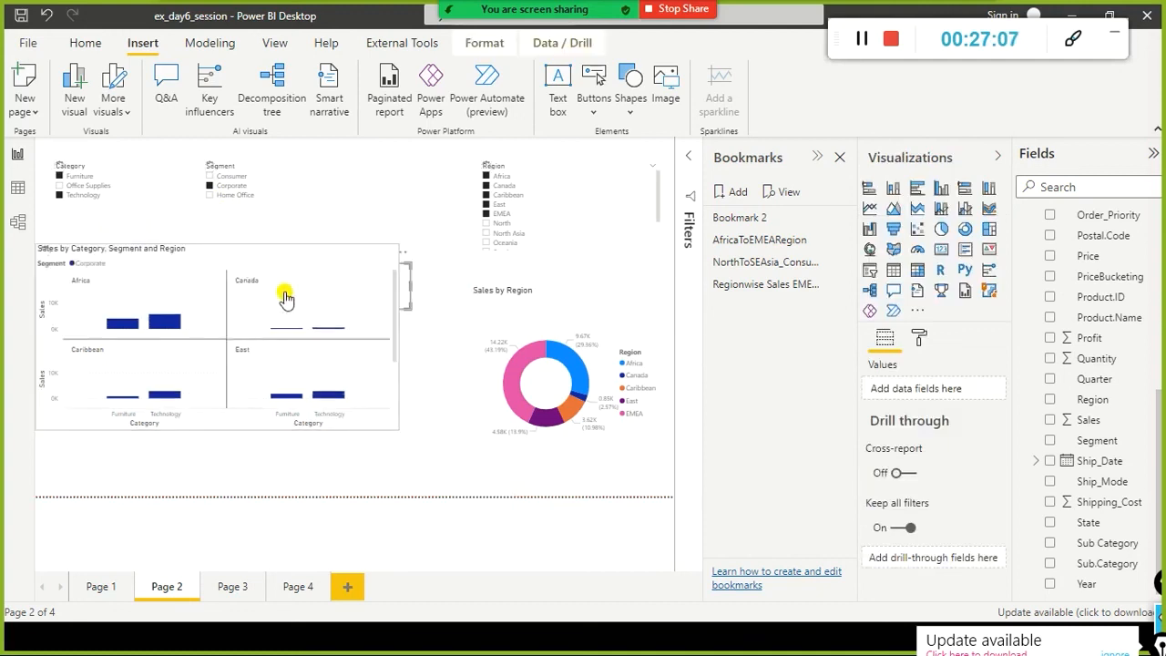
left_click_drag(369, 319, 378, 375)
left_click_drag(399, 235, 155, 245)
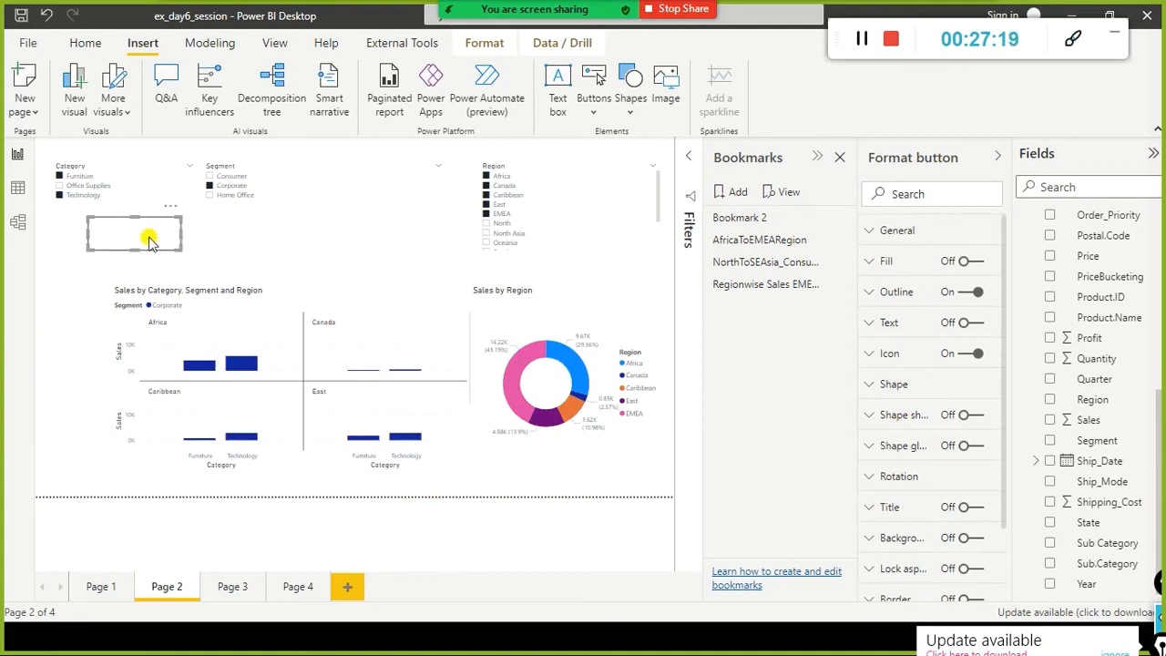
- Turn on the blank button's fill and select the On press state for its fill settings
left_click(593, 104)
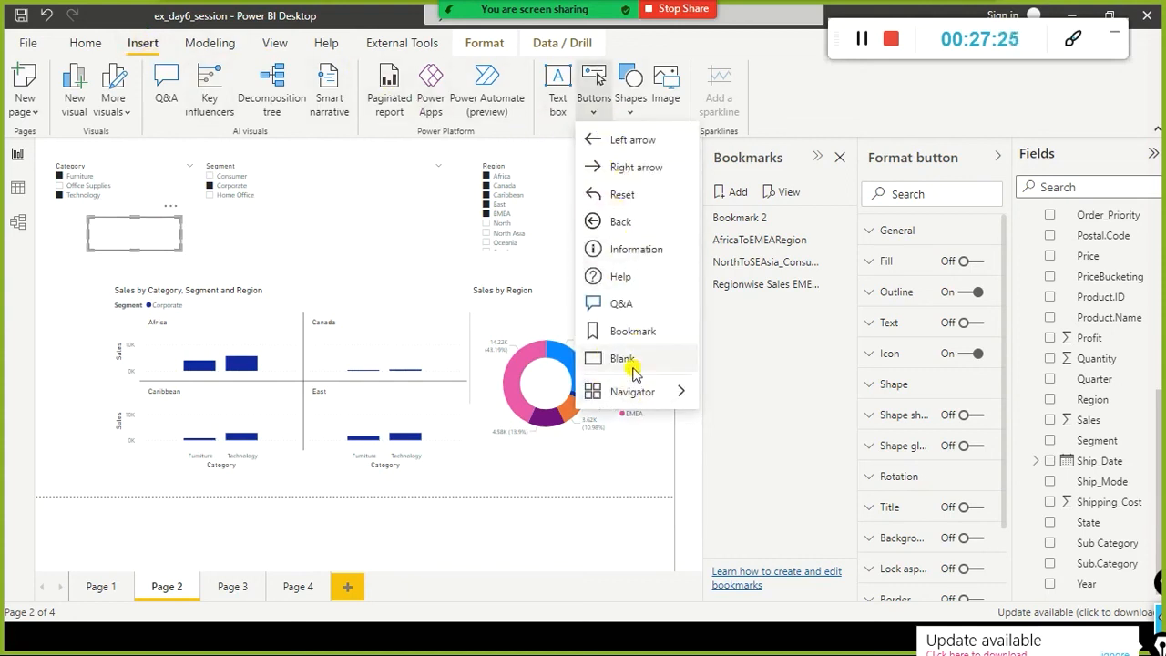
left_click(163, 235)
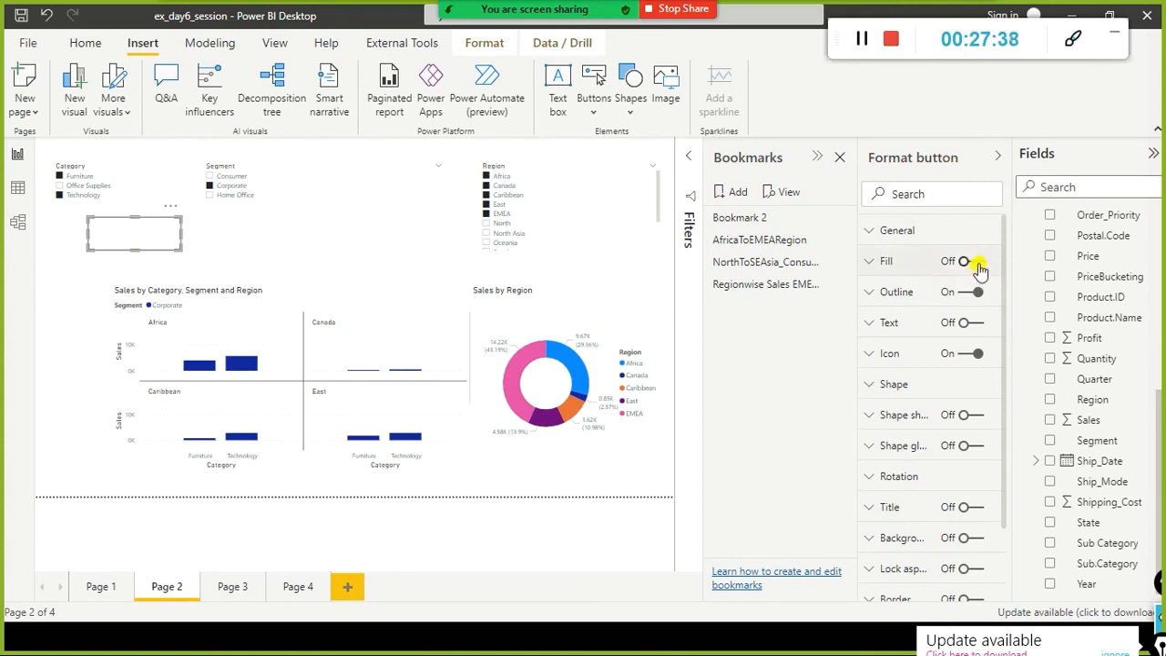
left_click(874, 261)
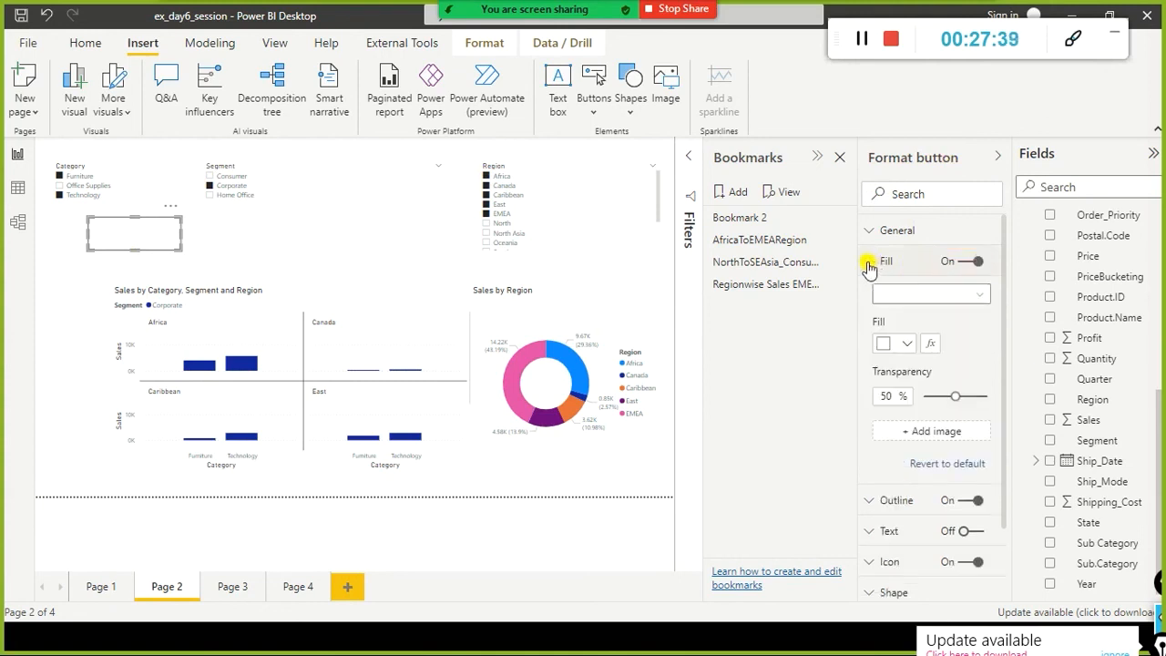
left_click(988, 296)
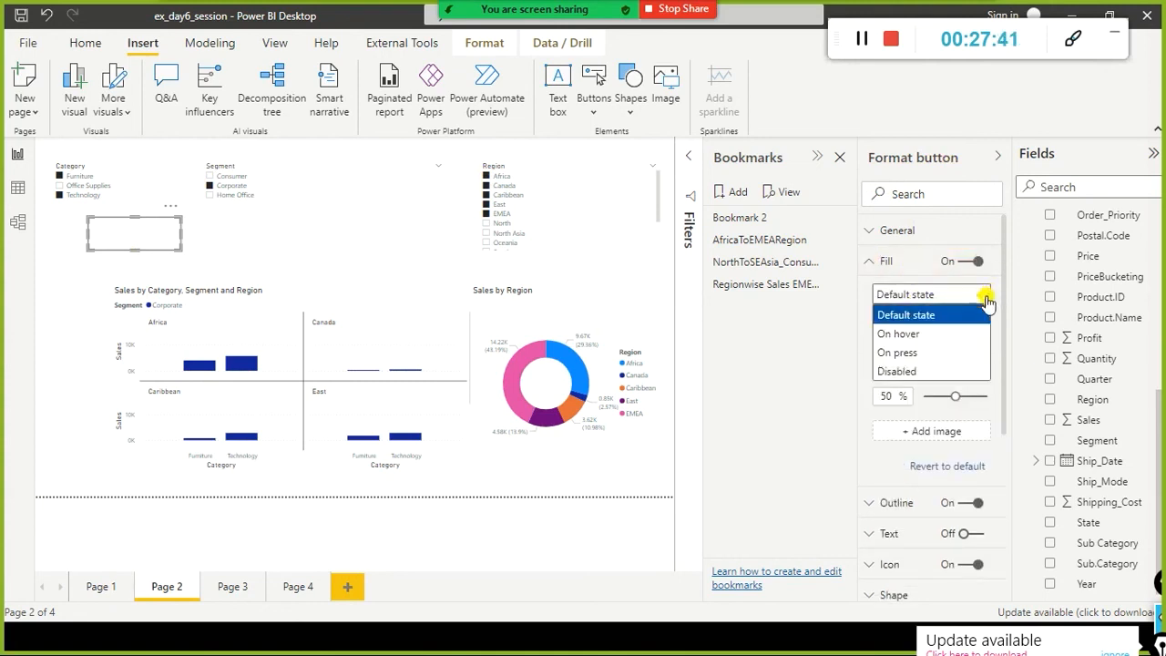
left_click(942, 353)
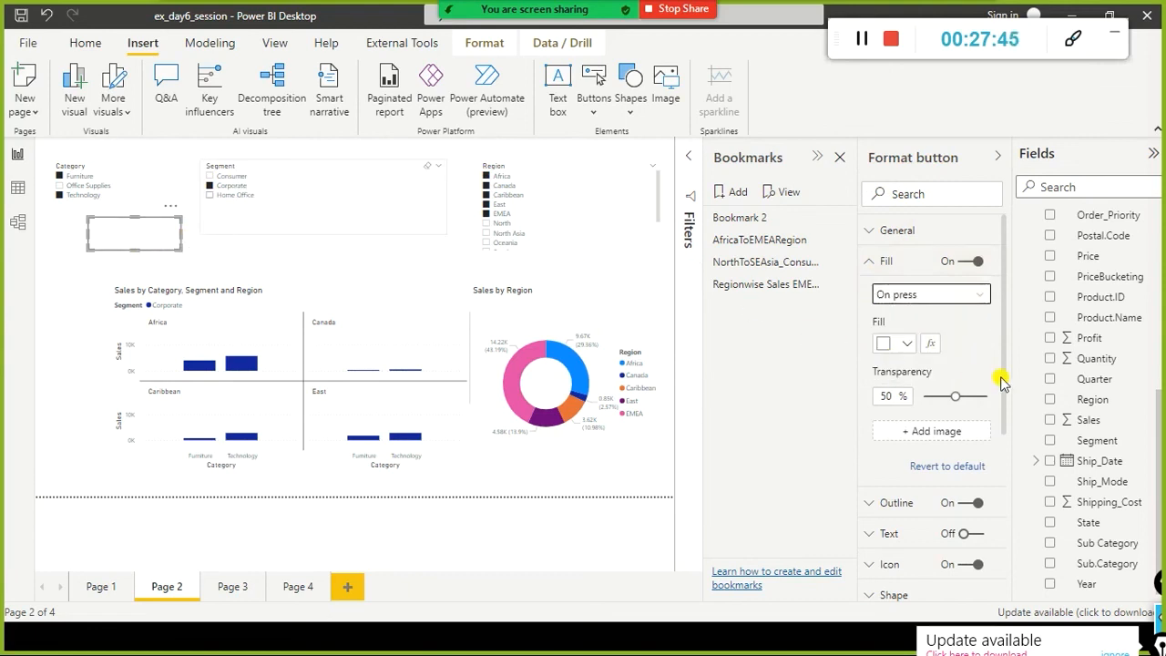
- Turn on the blank button's action, set its type to Bookmark and assign the Regionwise Sales EMEASE bookmark
scroll(1002, 383, "down", 5)
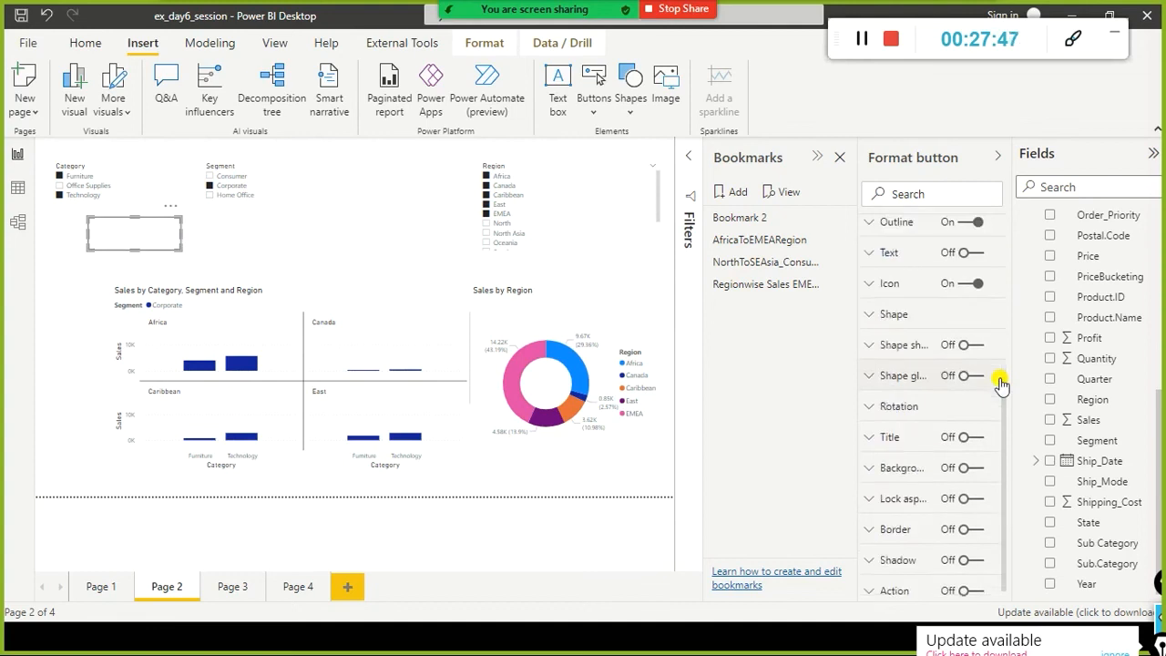
scroll(1001, 383, "down", 1)
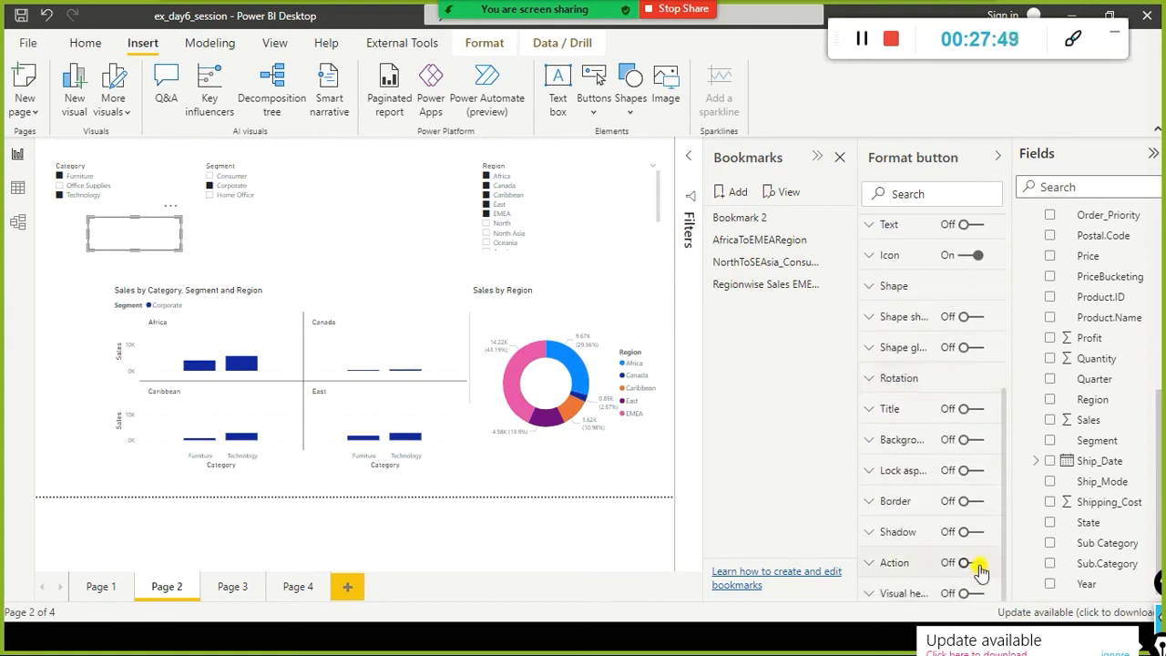
left_click(870, 563)
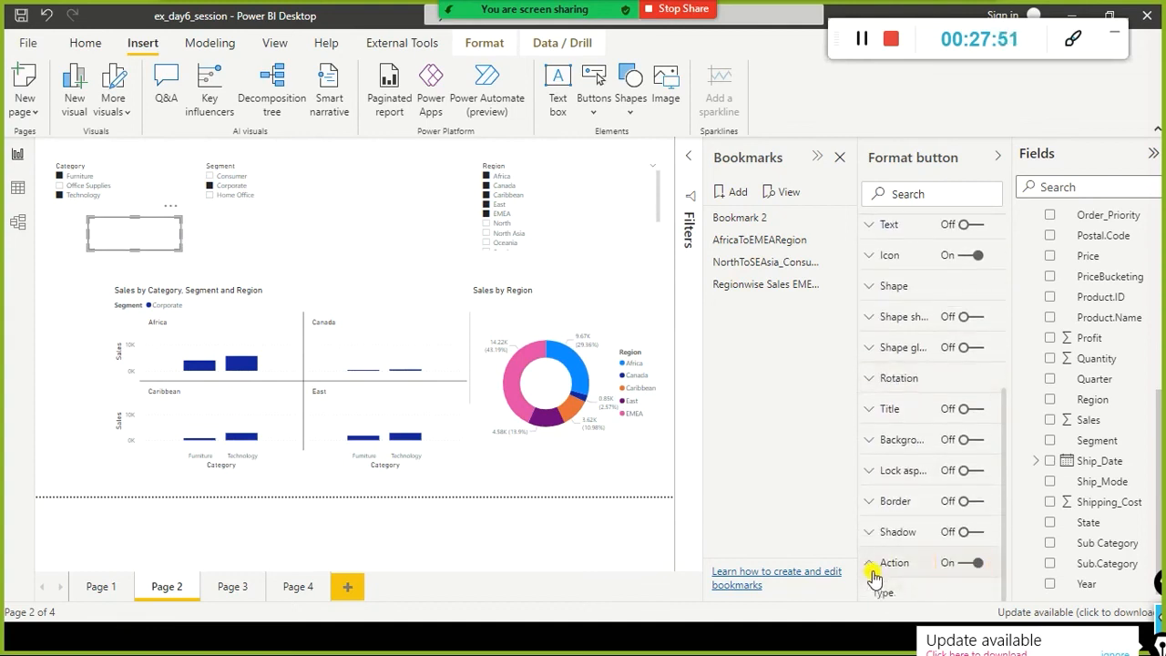
scroll(905, 542, "down", 2)
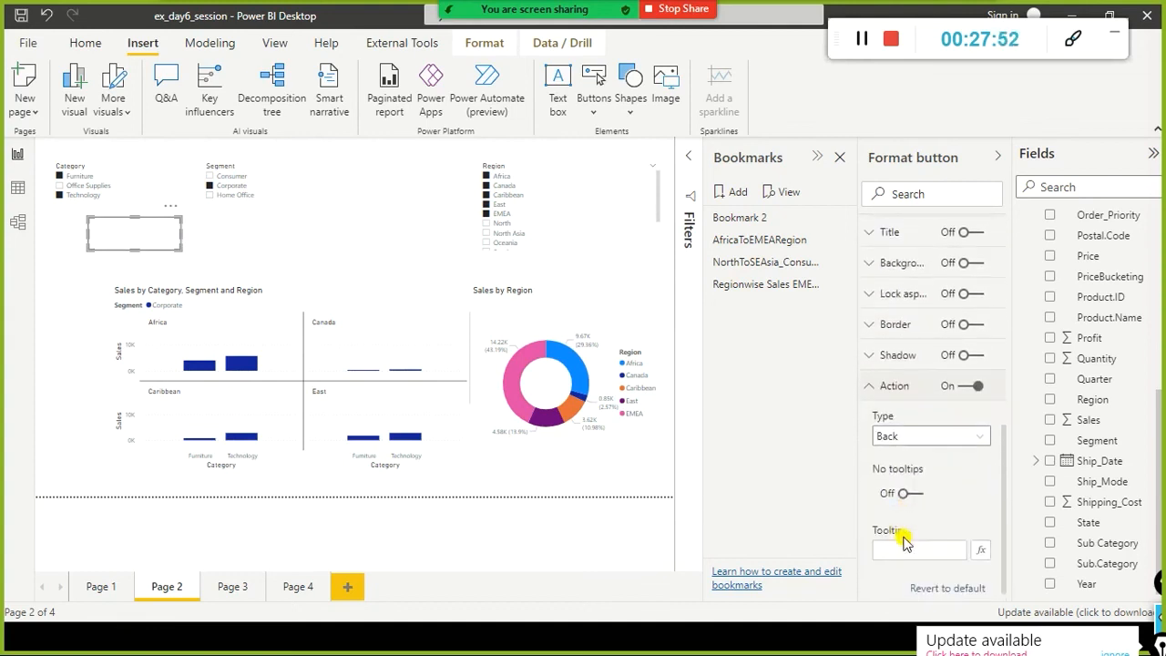
left_click(980, 443)
left_click(955, 476)
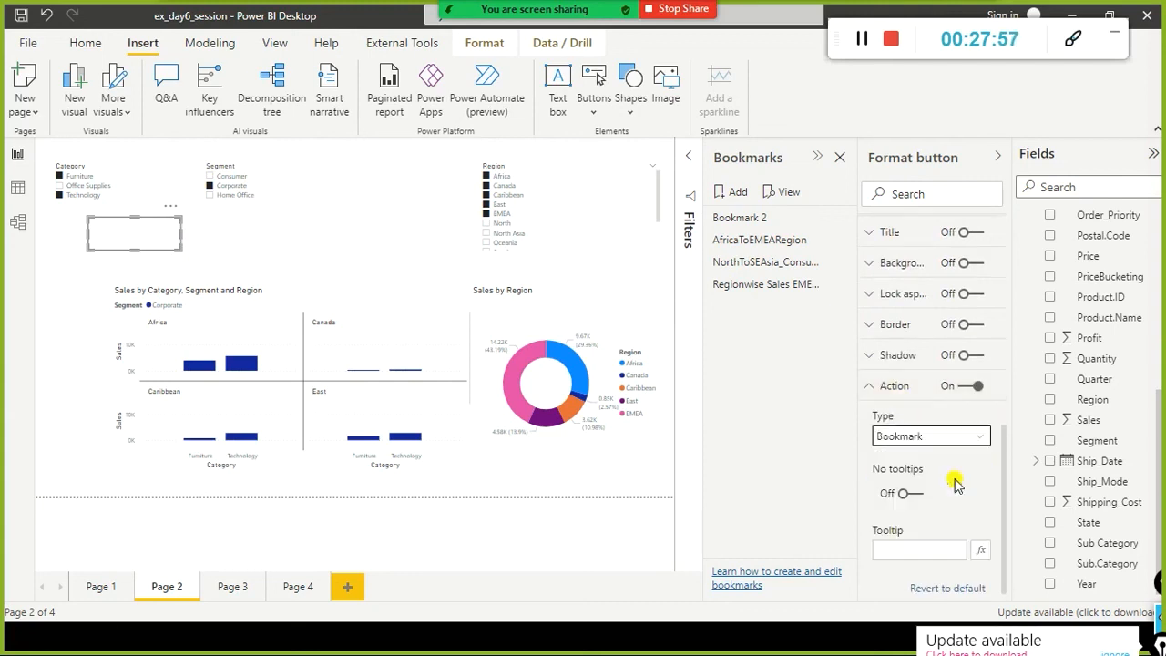
left_click(981, 490)
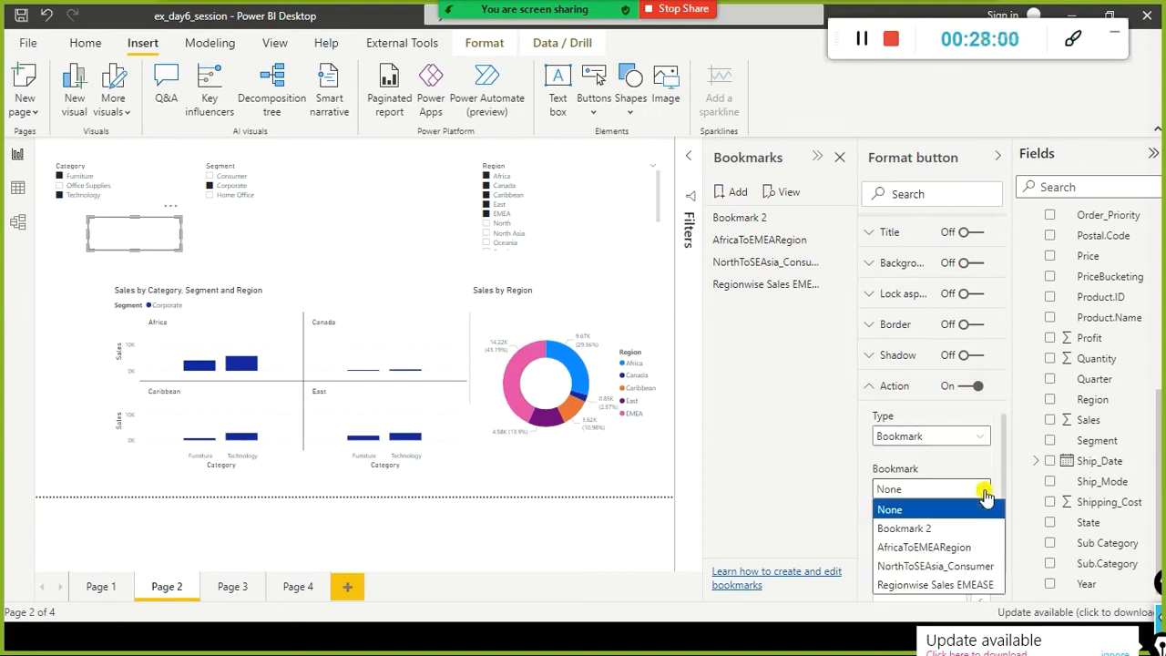
left_click(948, 586)
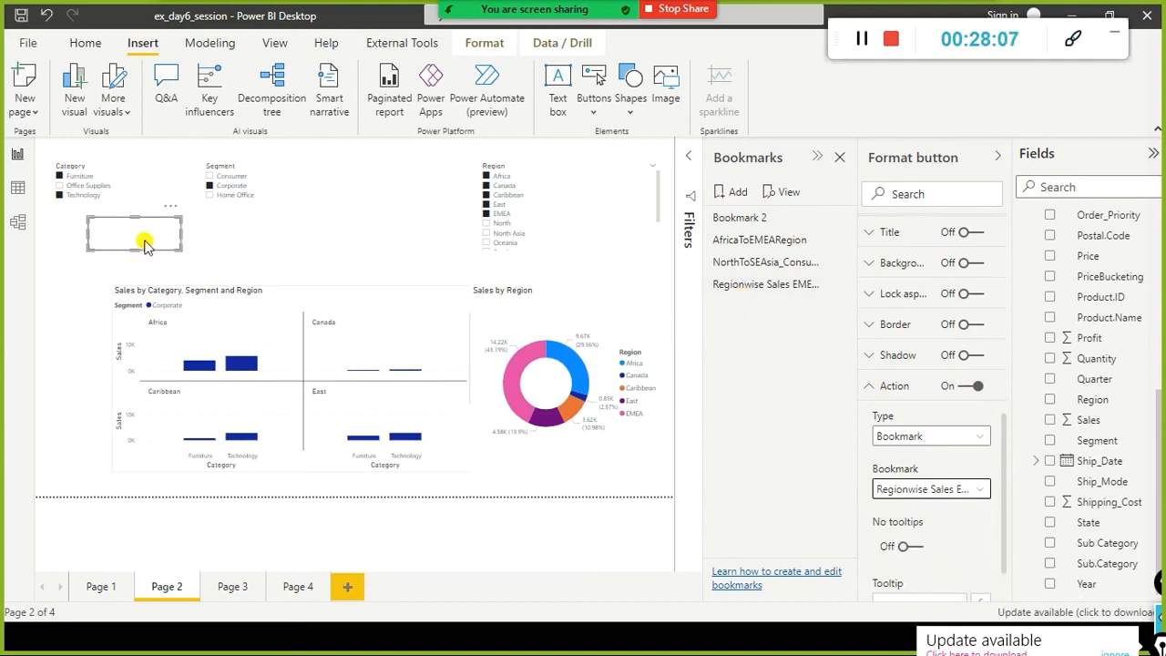
- Follow the blank button's link to apply its assigned bookmark on Page 2
left_click(229, 248)
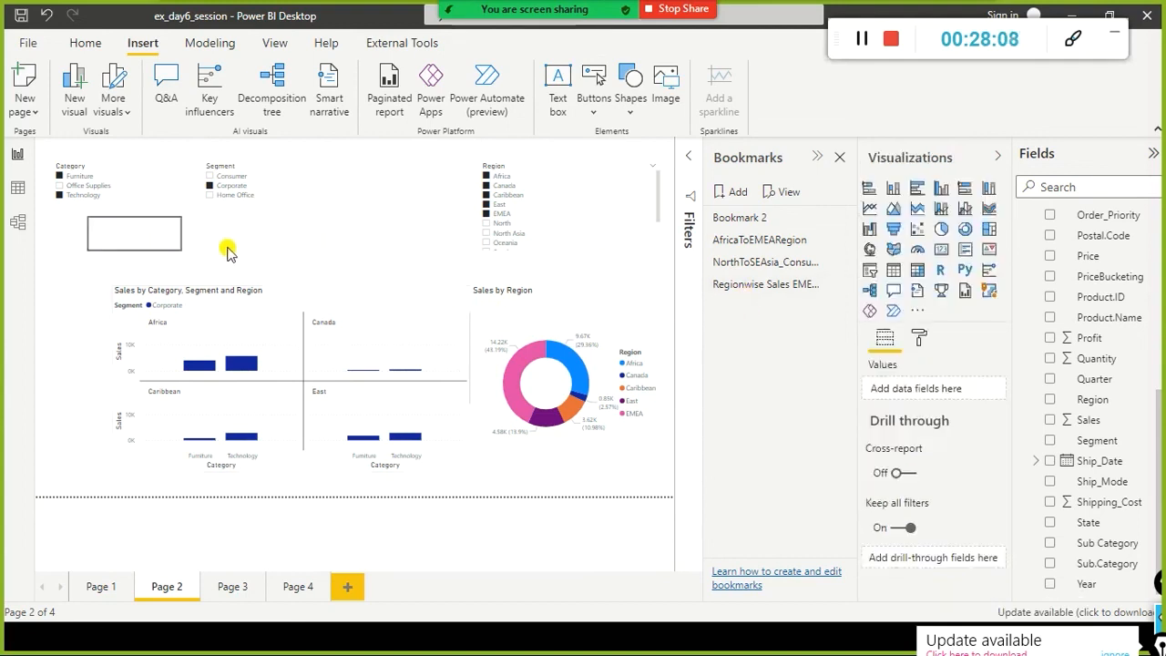
left_click(155, 238)
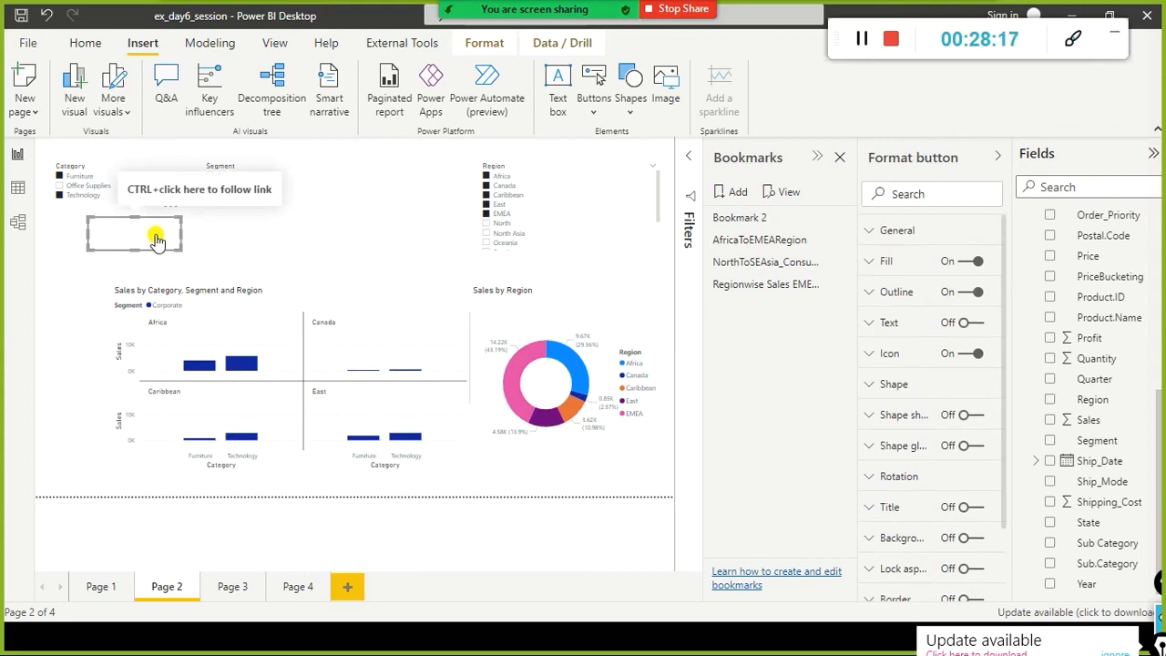
left_click(156, 239, "ctrl")
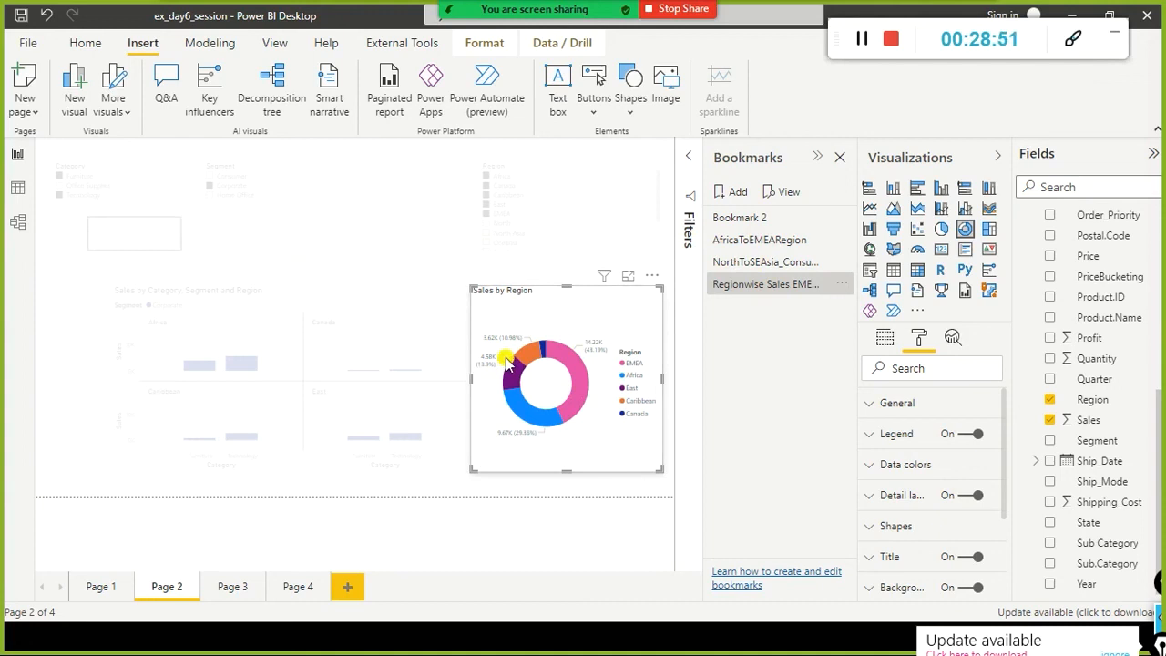
- Widen the Sales by Region donut chart over the Canada and East panels, exit its spotlight and reselect the blank button
left_click_drag(470, 379, 340, 378)
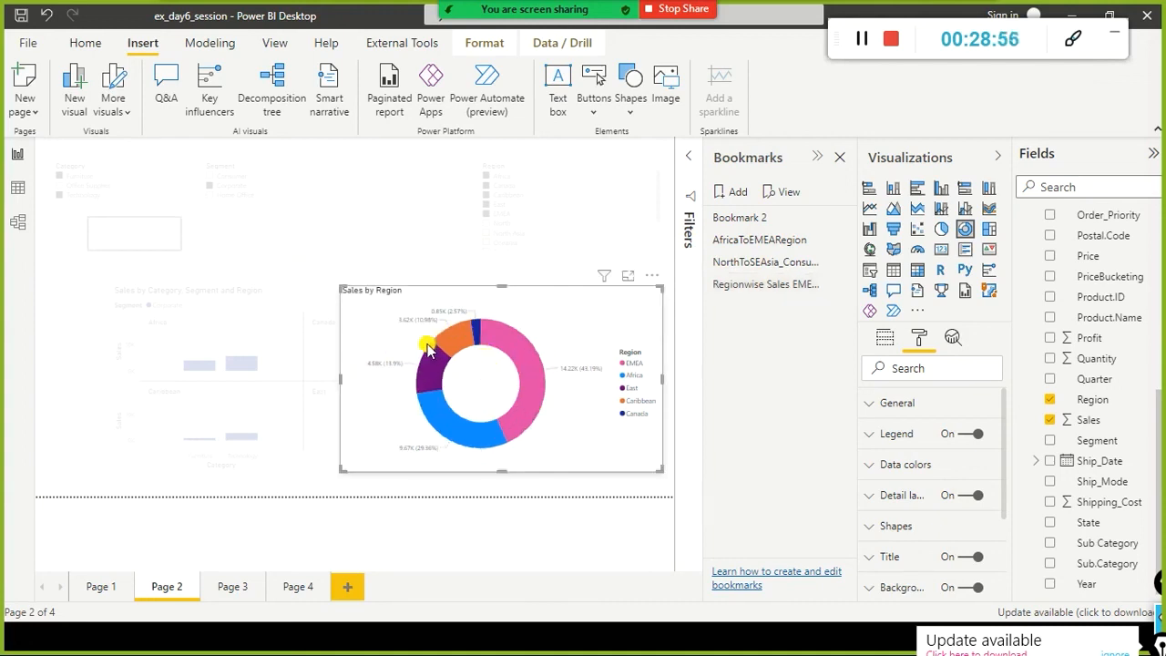
left_click(285, 243)
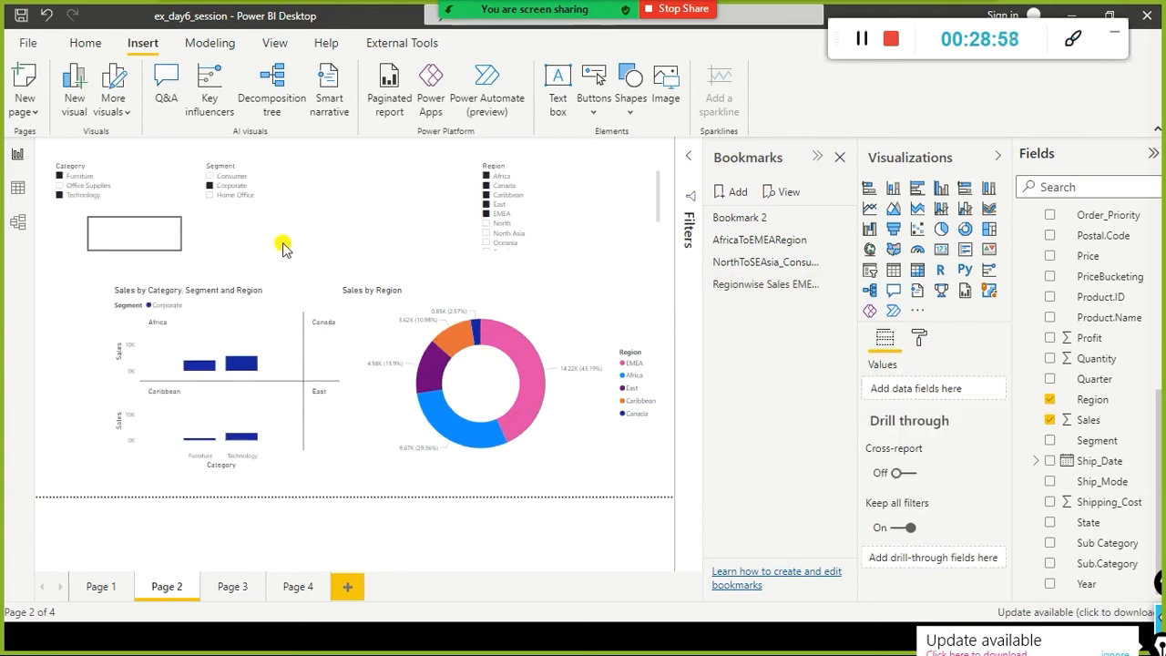
left_click(129, 236)
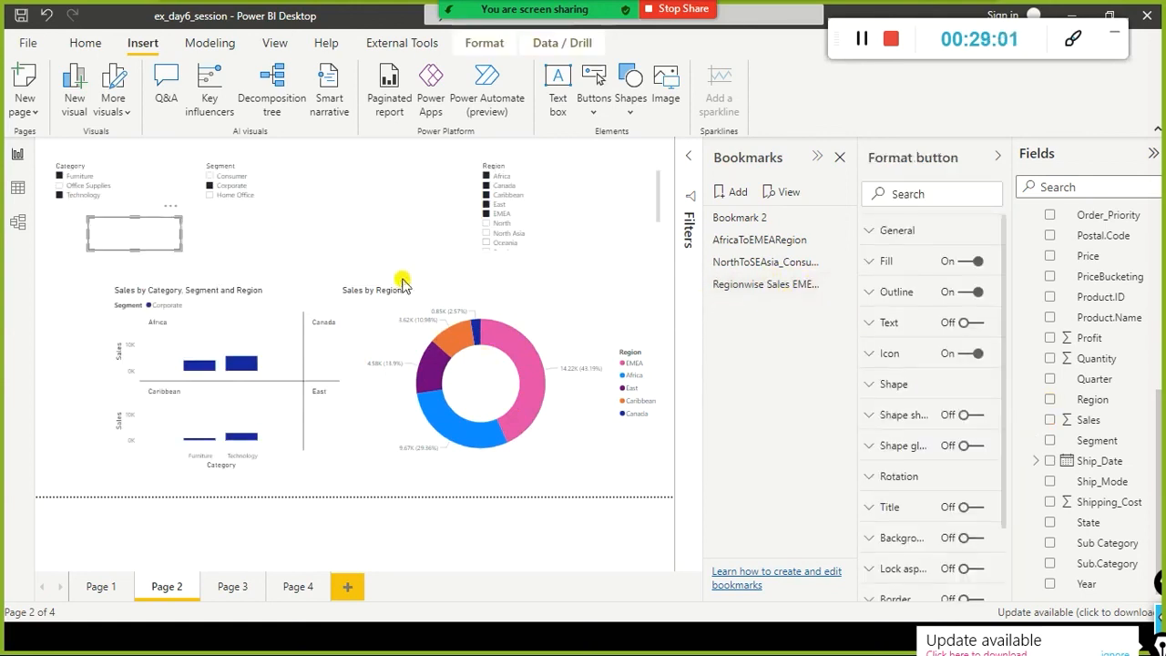